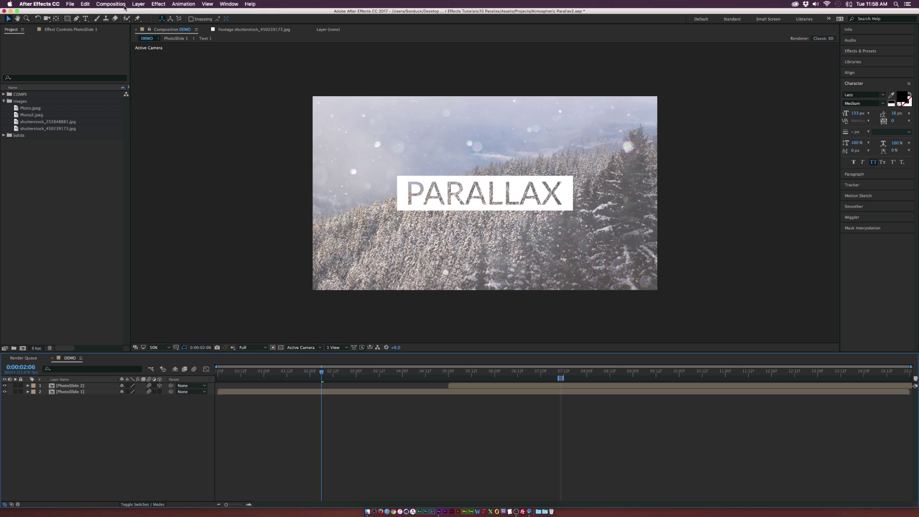
Step: Create a new 1920 × 1080 composition named TUTORIAL MAIN with a 15-second duration
click(116, 12)
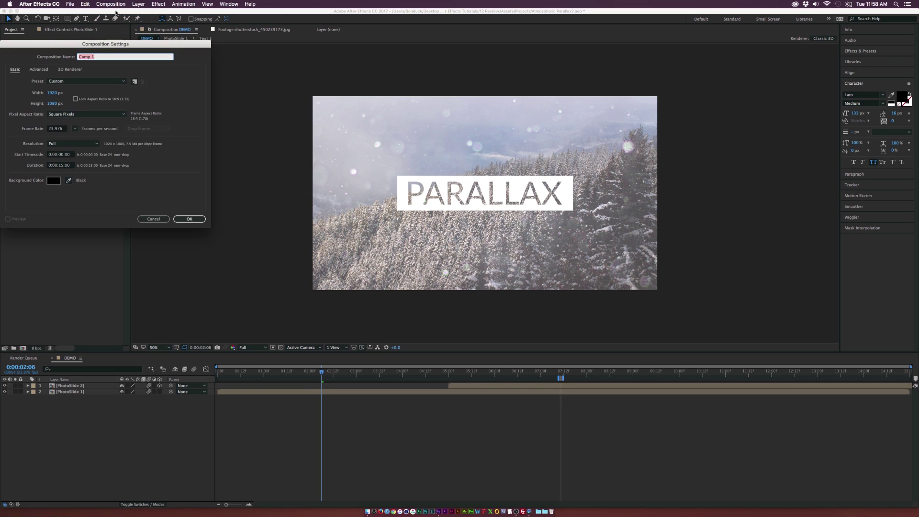
text(TUTORIAL MAIN)
click(190, 219)
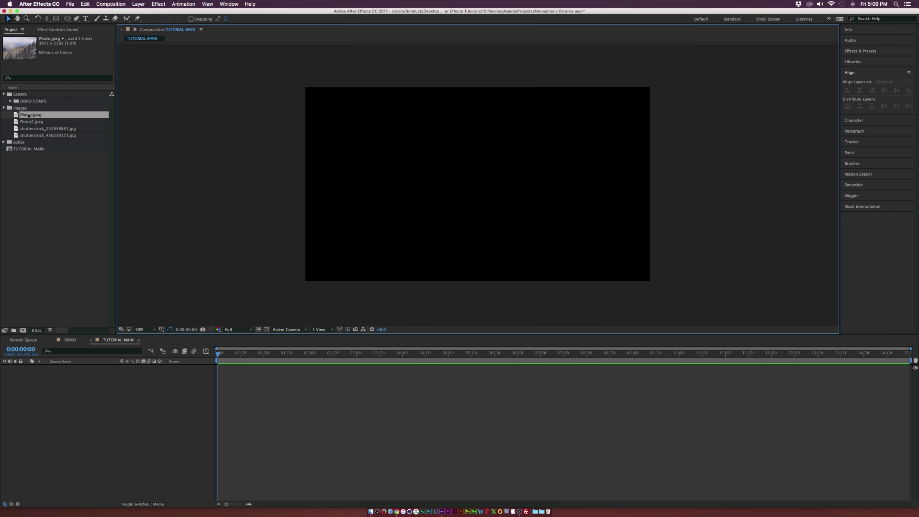
Step: Preview the Photo.jpeg footage and add it as a layer to the TUTORIAL MAIN composition
double_click(29, 115)
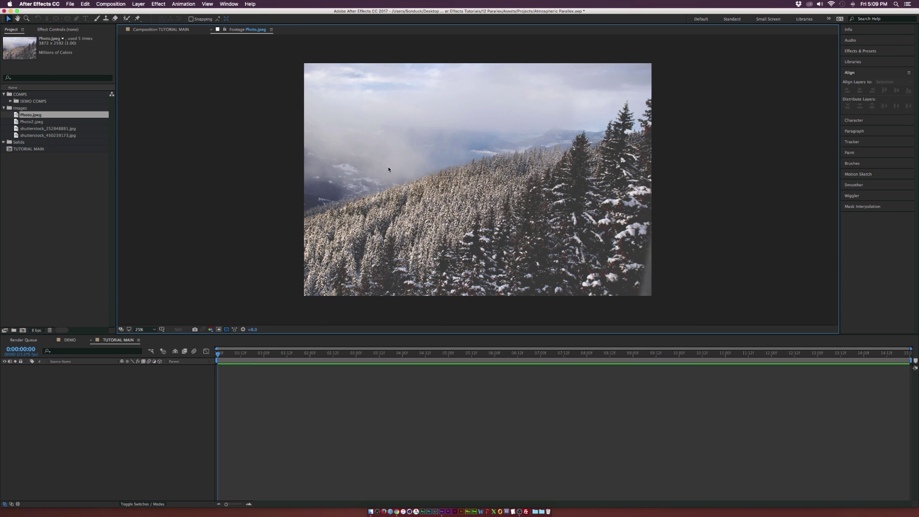
drag(23, 117, 118, 418)
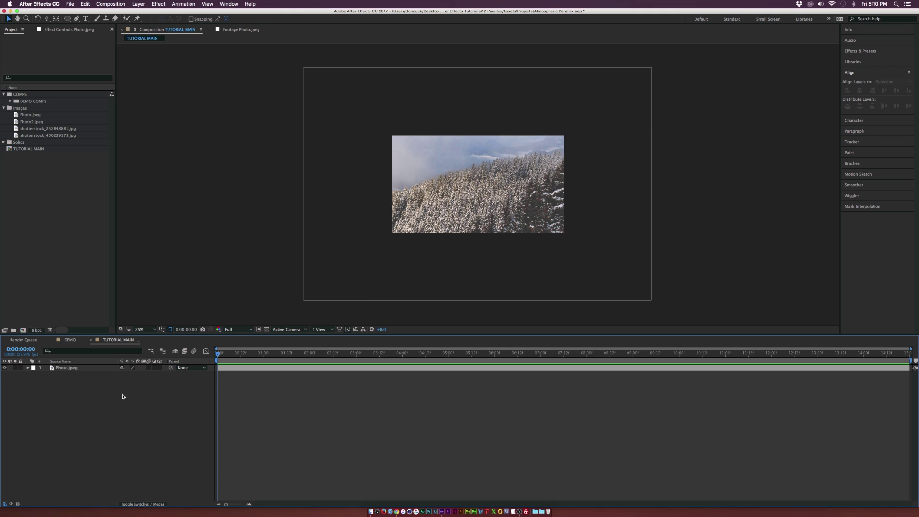
key(period)
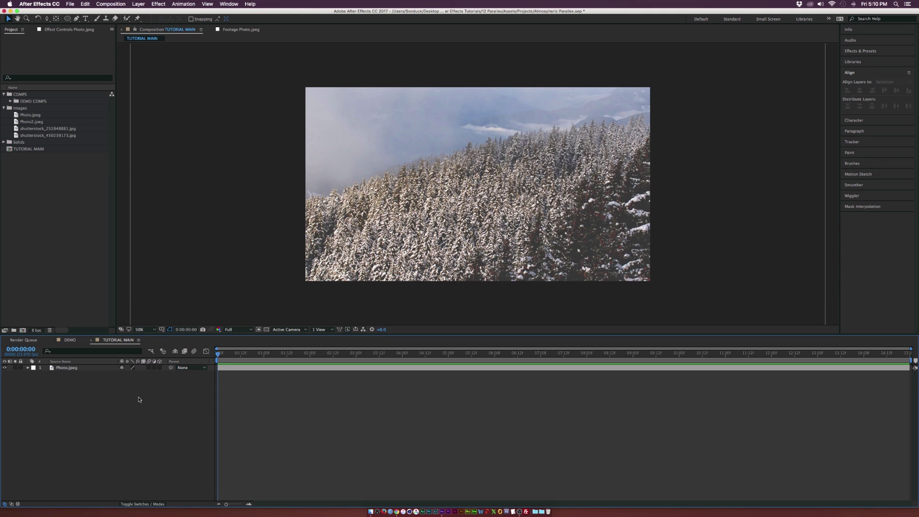
Step: Add a two-node camera with the 50mm preset and make the Photo.jpeg layer 3D
click(139, 3)
mouse_move(142, 12)
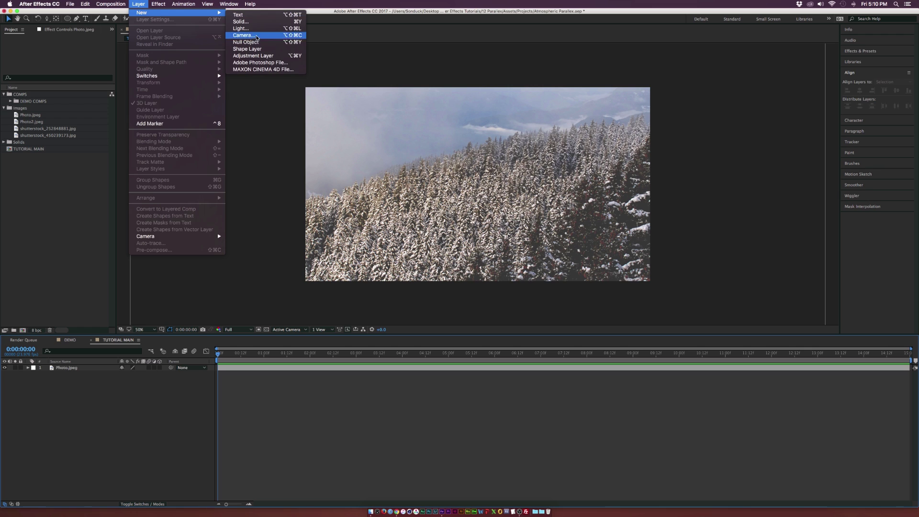
click(243, 35)
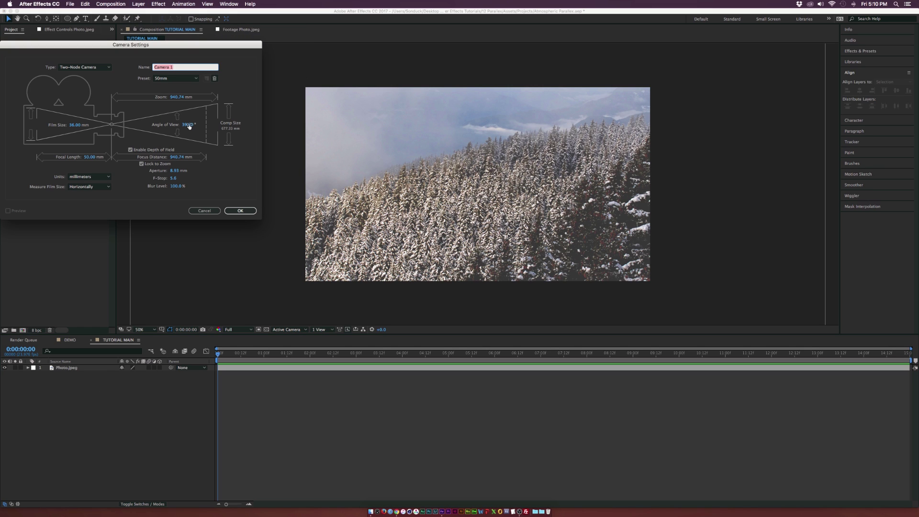
click(240, 211)
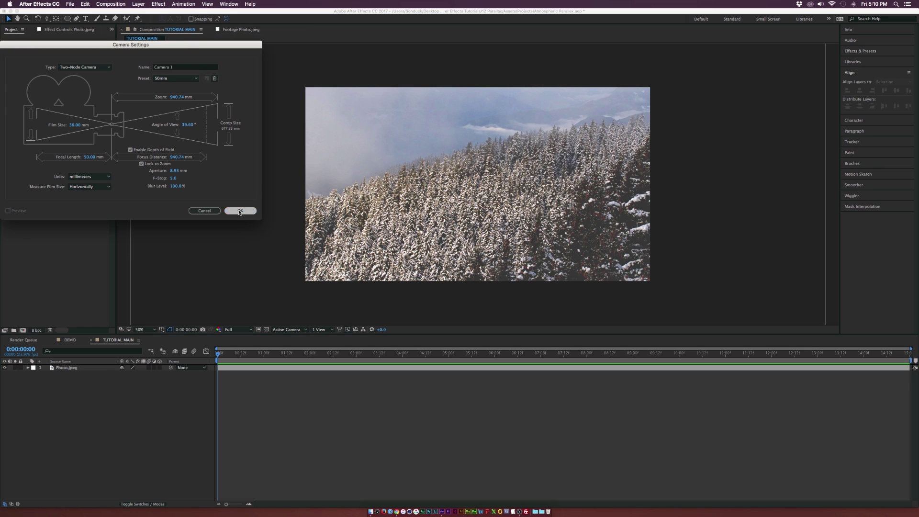
click(515, 287)
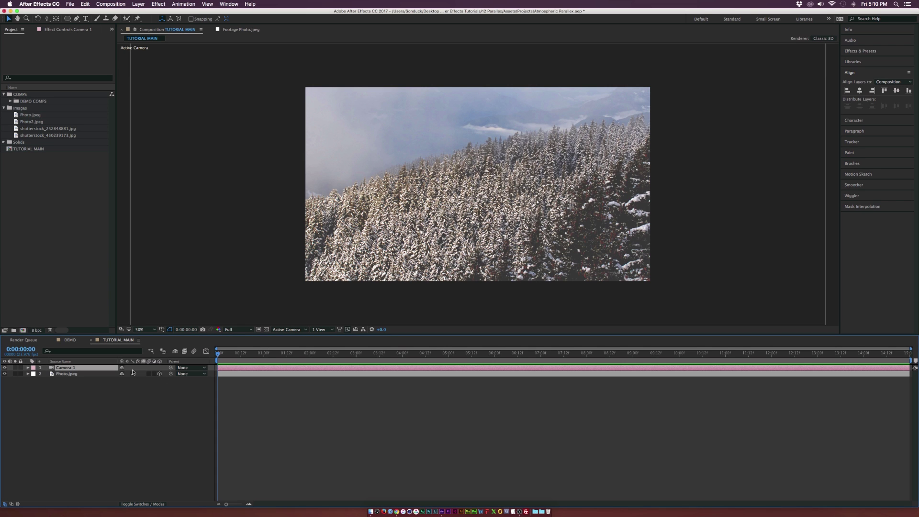
Step: Keyframe the camera's position at 0:00:00:00, then dolly it back to about Z -4732.7 at 0:00:06:00 and preview the move
key(p)
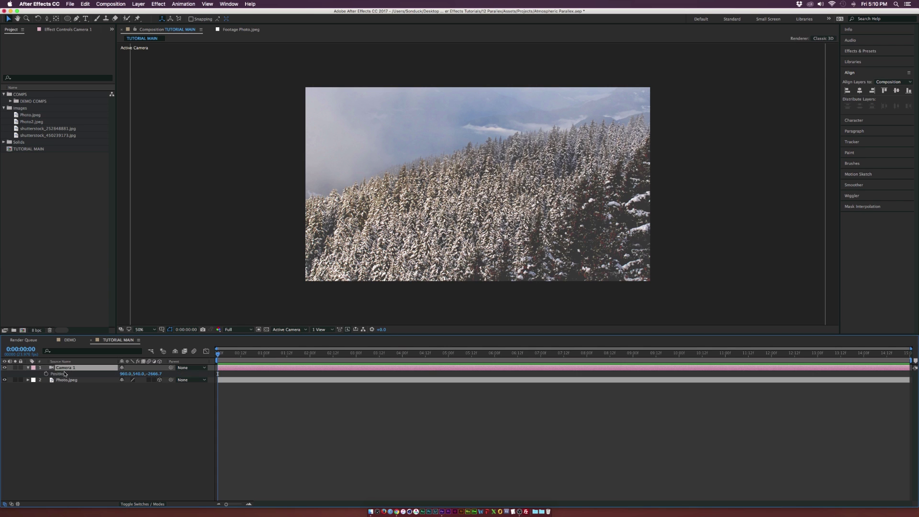
click(46, 375)
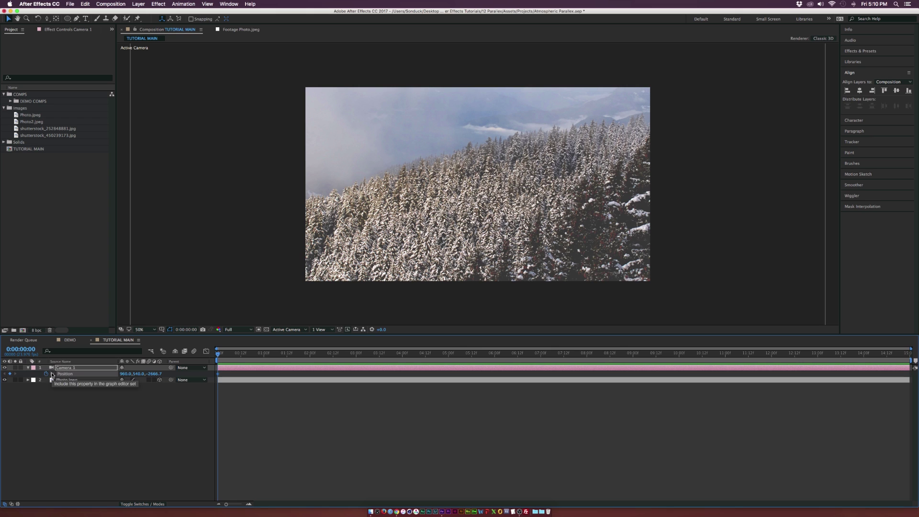
drag(444, 356, 495, 359)
click(67, 210)
key(c)
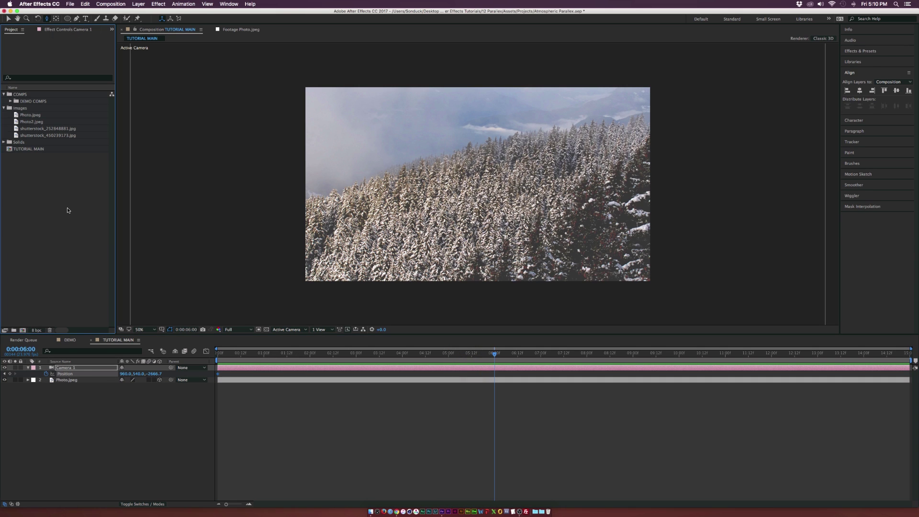
drag(47, 18, 102, 44)
drag(459, 233, 497, 369)
key(space)
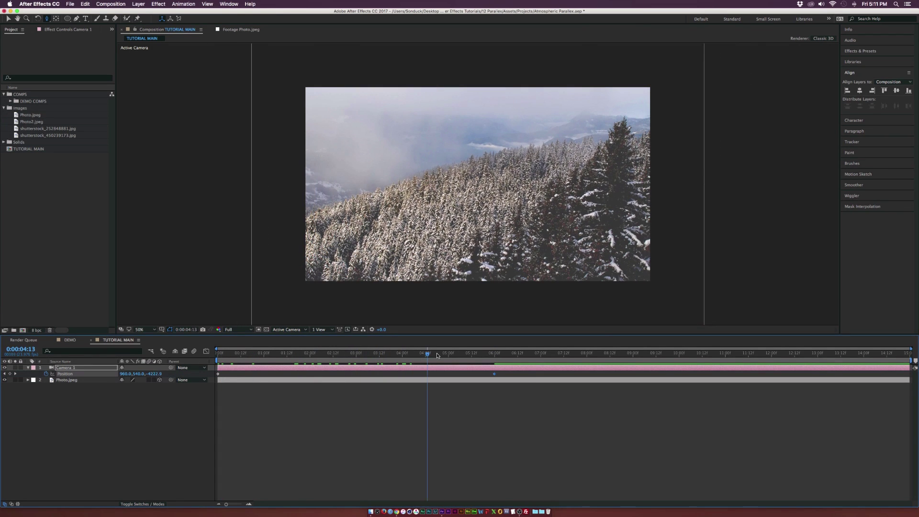
key(space)
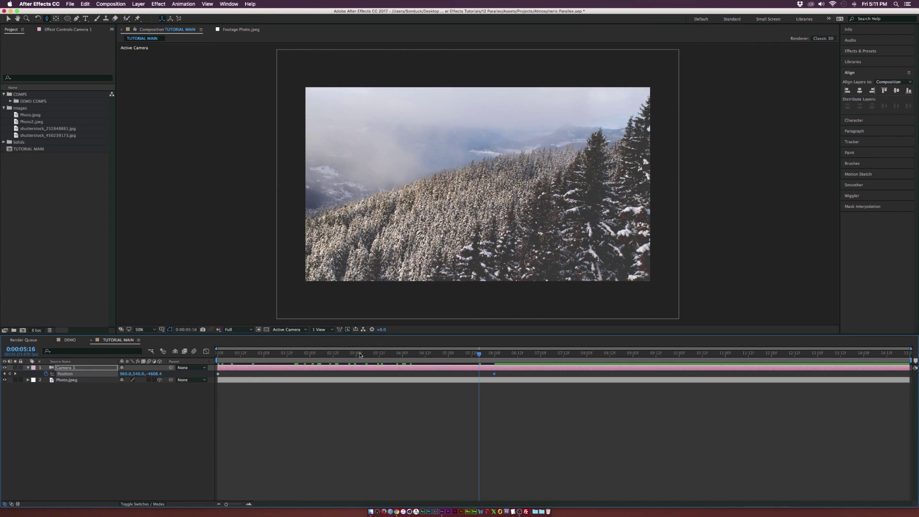
Step: Add a camera position keyframe dollied back at about 1.5 seconds, and pull the camera back to Z -5232.7 at 0:00:06:00
drag(264, 357, 288, 359)
drag(492, 202, 475, 294)
click(237, 358)
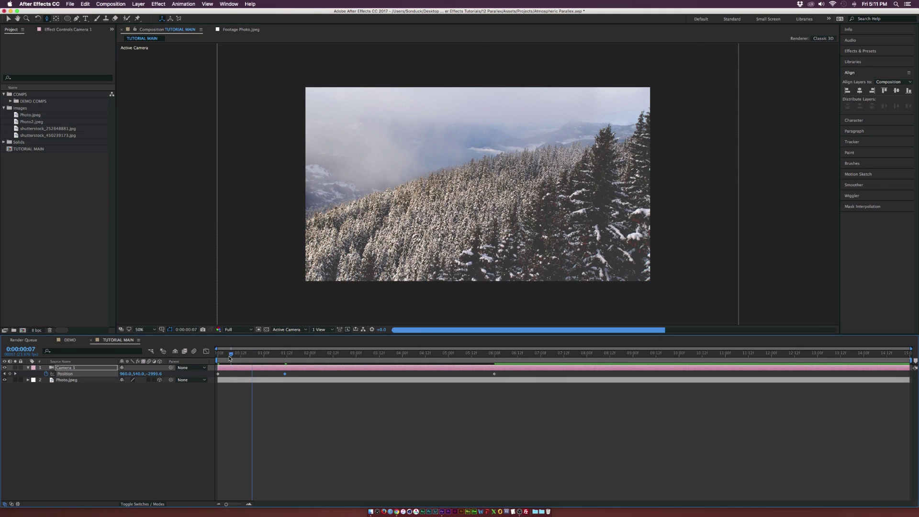
drag(249, 360, 496, 355)
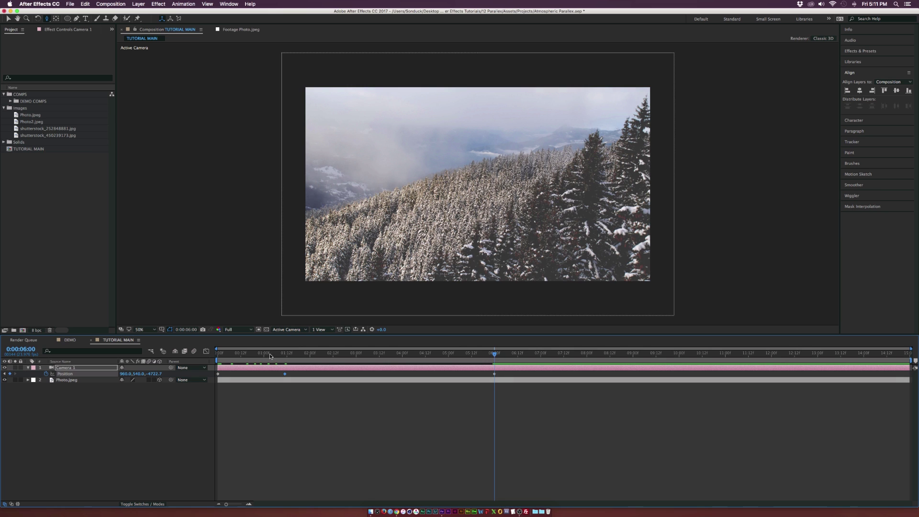
drag(424, 157, 432, 212)
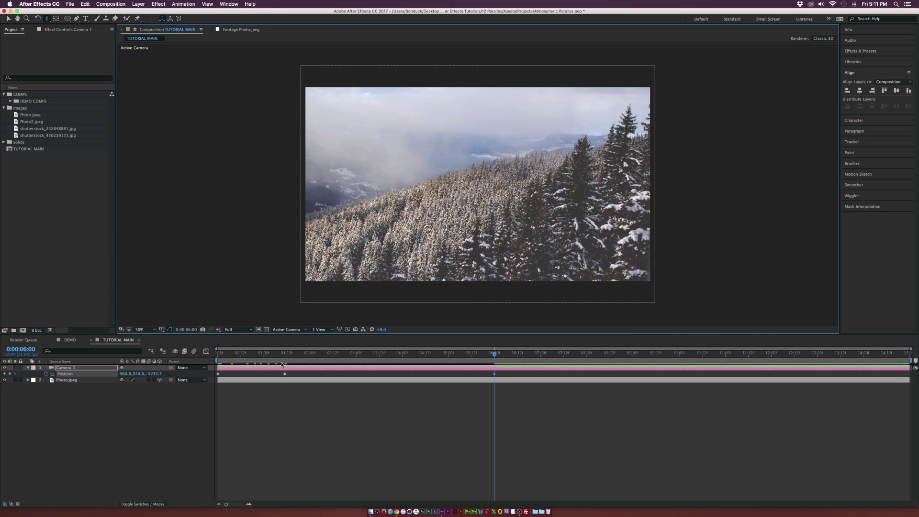
Step: Apply Easy Ease to the camera's last two position keyframes, preview the animation and collapse the camera's properties
drag(264, 376, 516, 374)
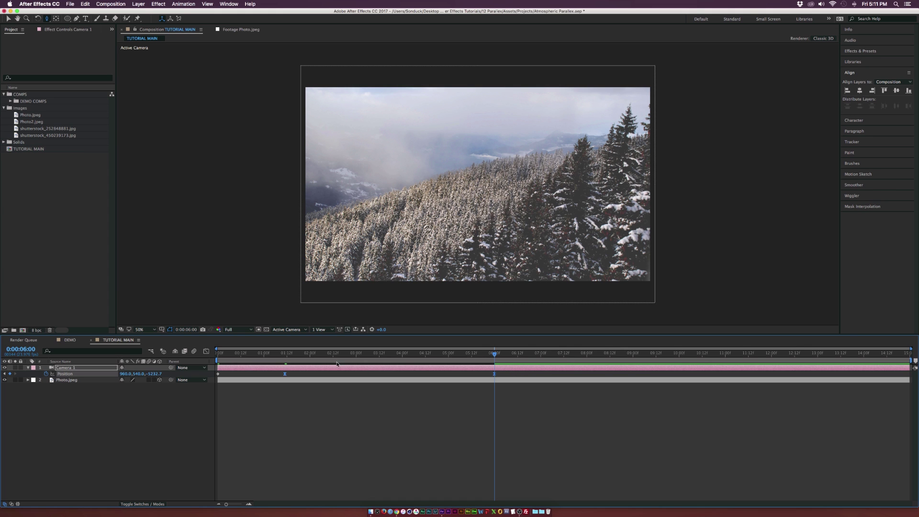
click(286, 354)
key(space)
click(154, 488)
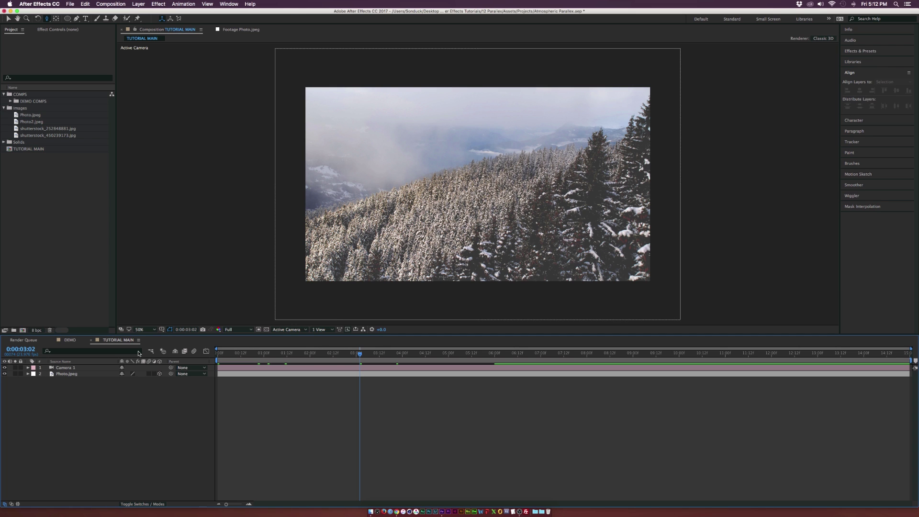
Step: Preview the two shutterstock particle images and place shutterstock_232848881.jpg between the camera and the photo layer
double_click(48, 129)
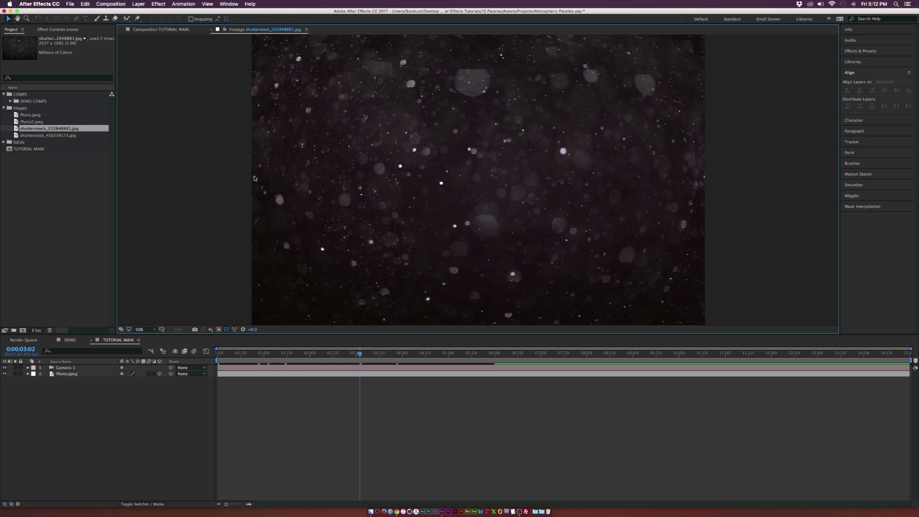
double_click(69, 136)
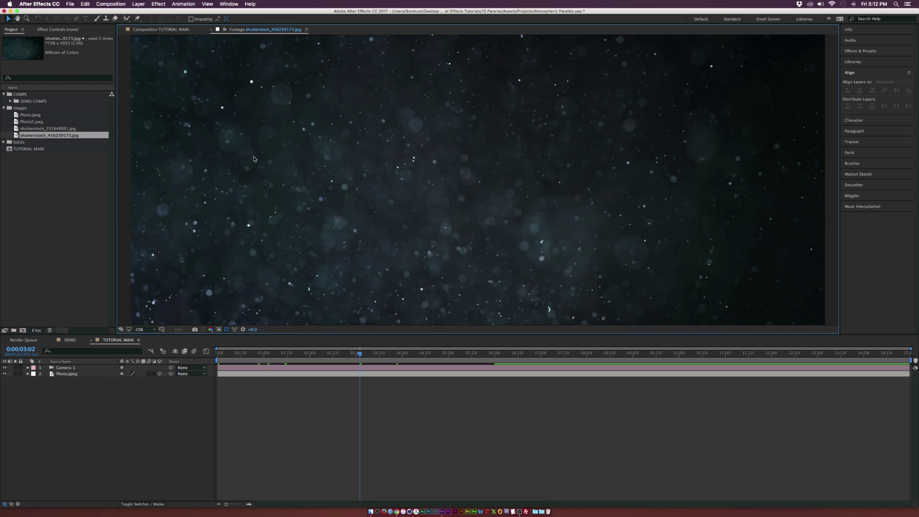
click(162, 31)
click(33, 129)
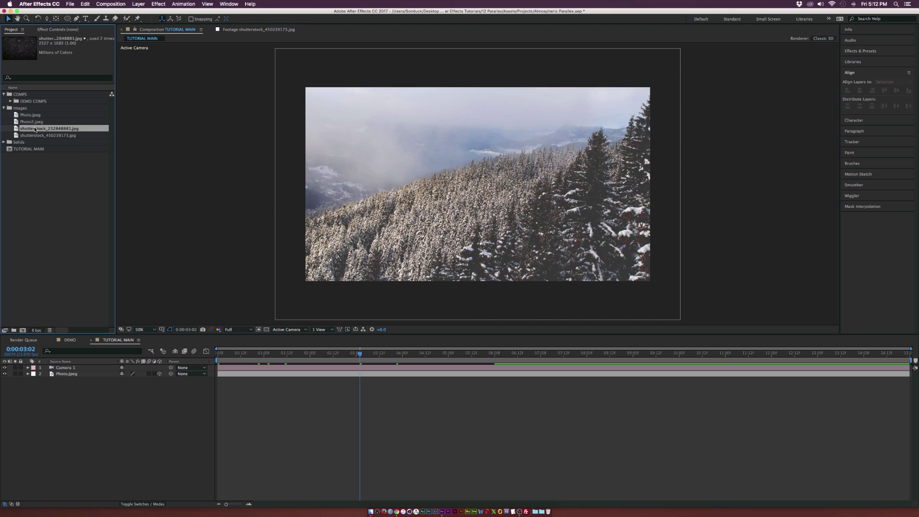
drag(21, 130, 55, 372)
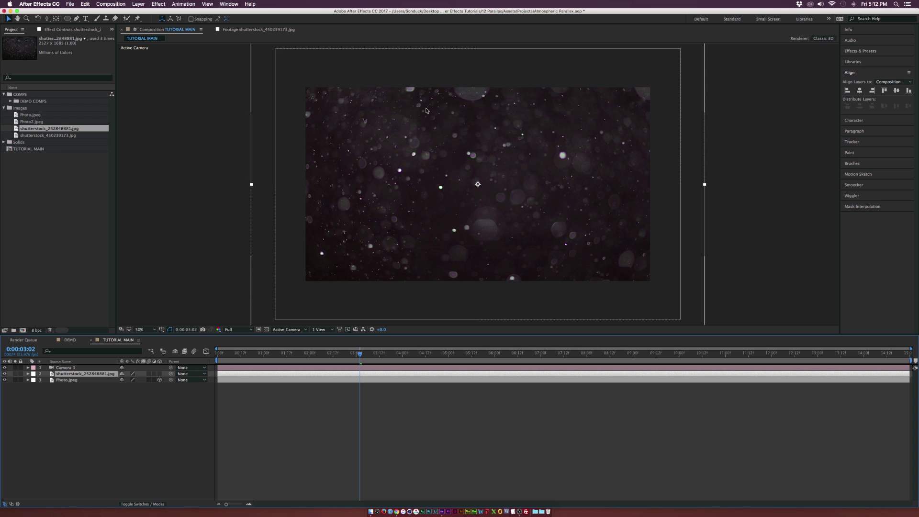
Step: Make the shutterstock_232848881.jpg layer 3D and set its blending mode to Screen
click(237, 355)
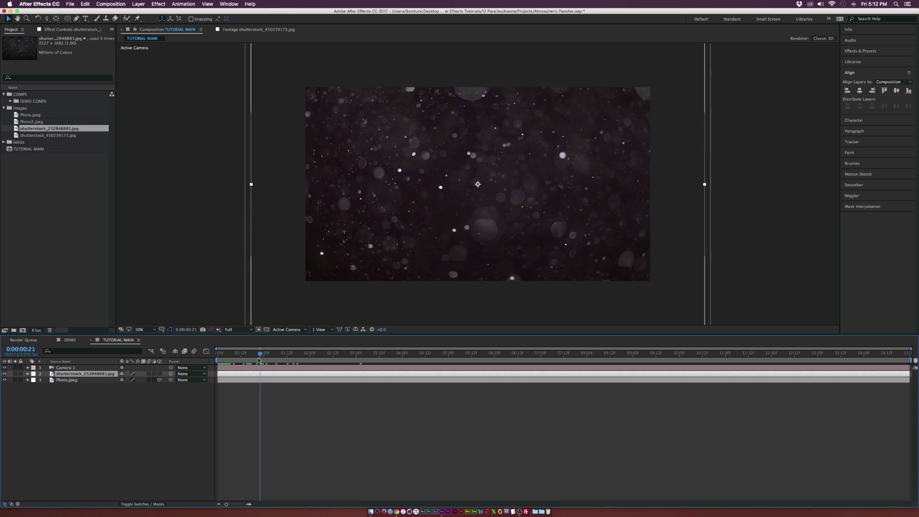
drag(237, 361, 275, 361)
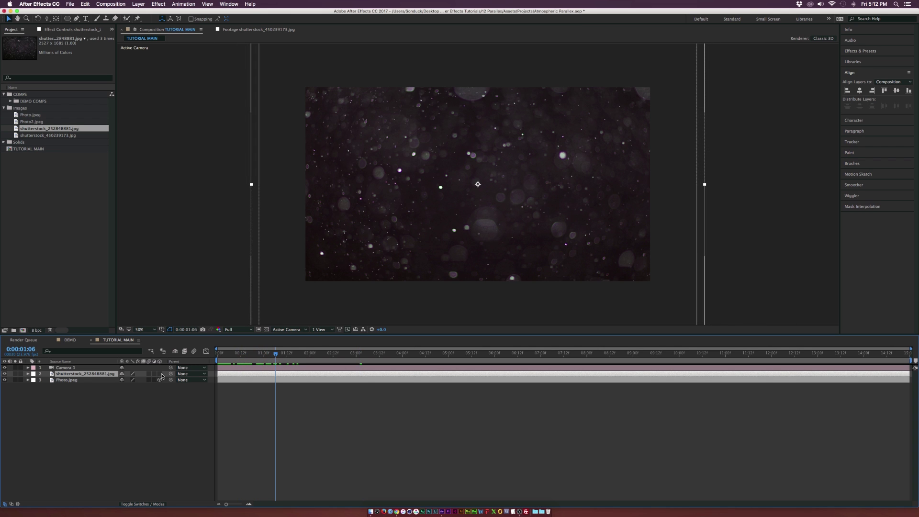
click(160, 374)
click(142, 504)
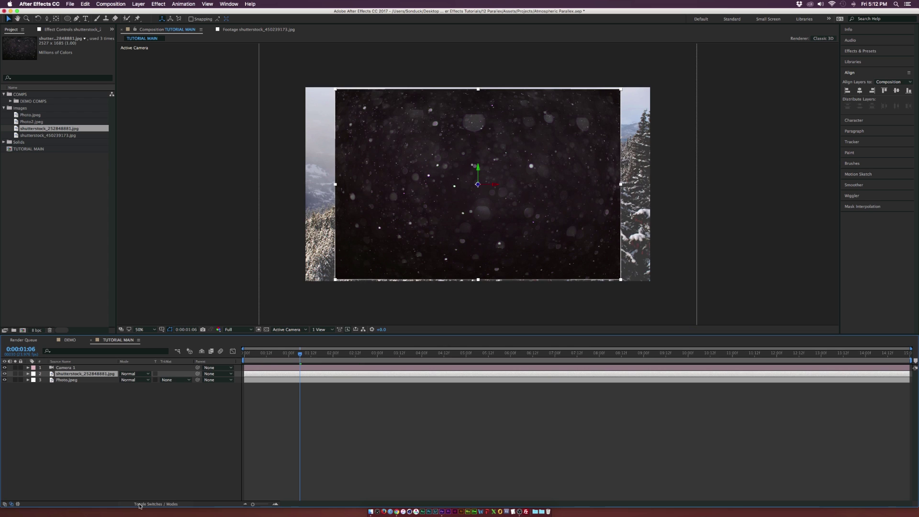
click(125, 374)
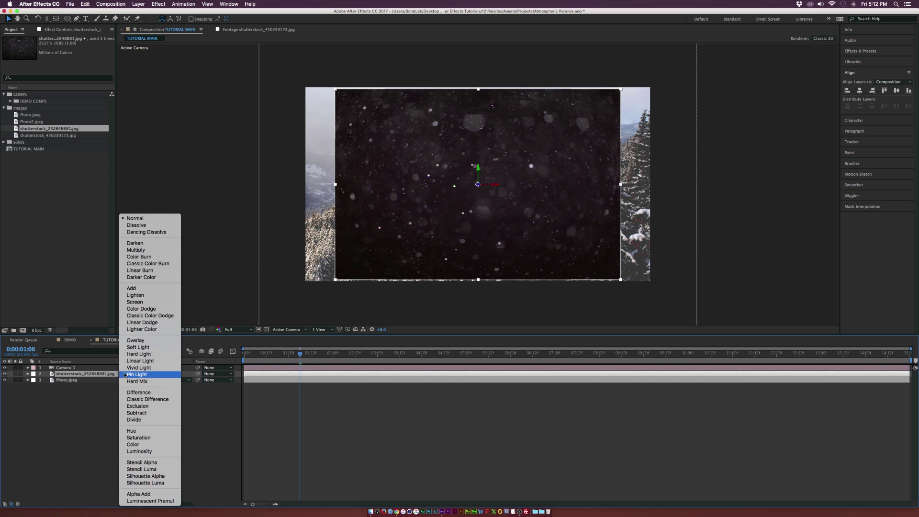
click(135, 302)
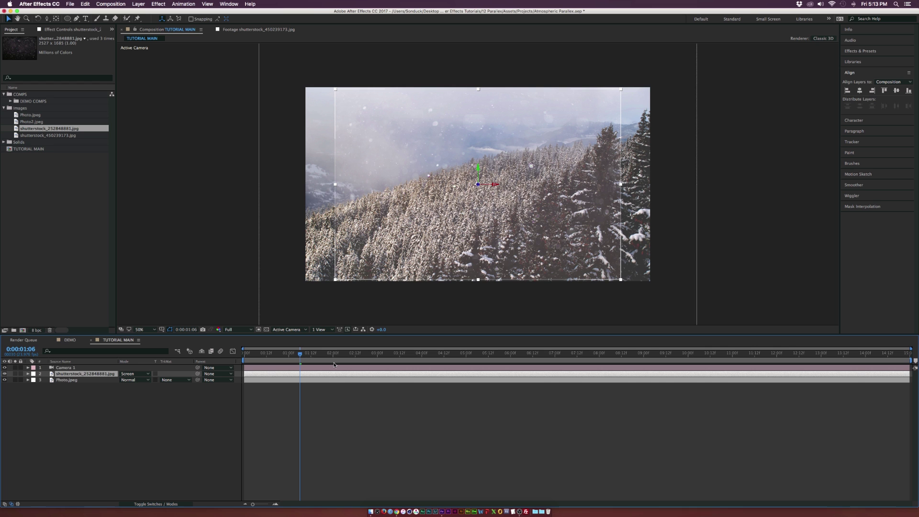
Step: Add a Scale keyframe of 152% to the particle layer at 0:00:06:00
drag(381, 357, 511, 360)
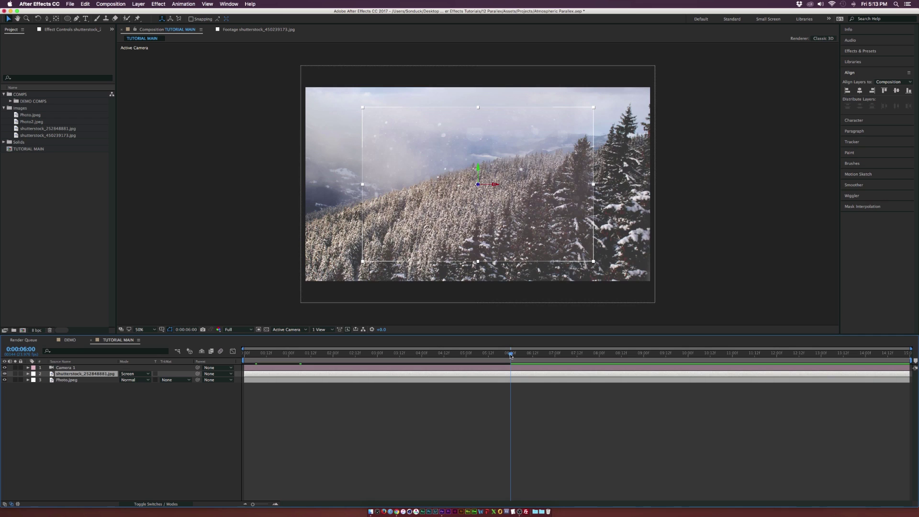
key(s)
click(46, 380)
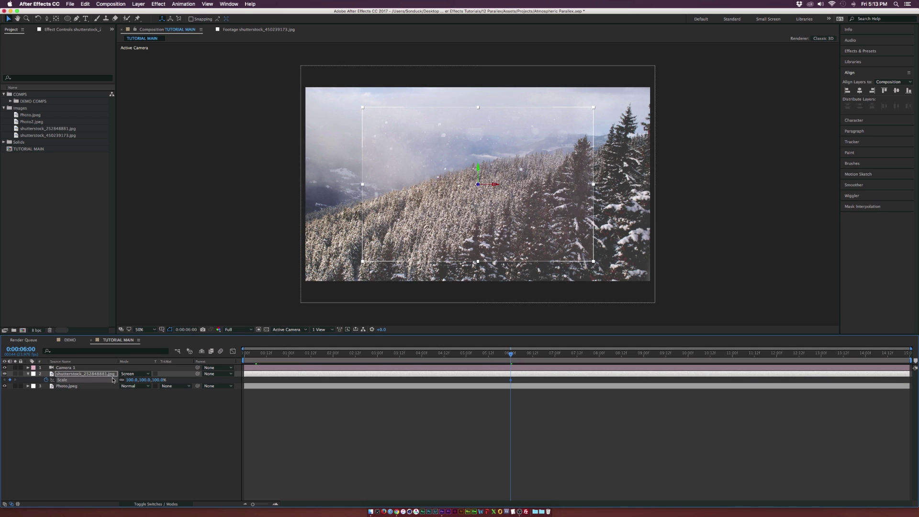
drag(128, 380, 145, 380)
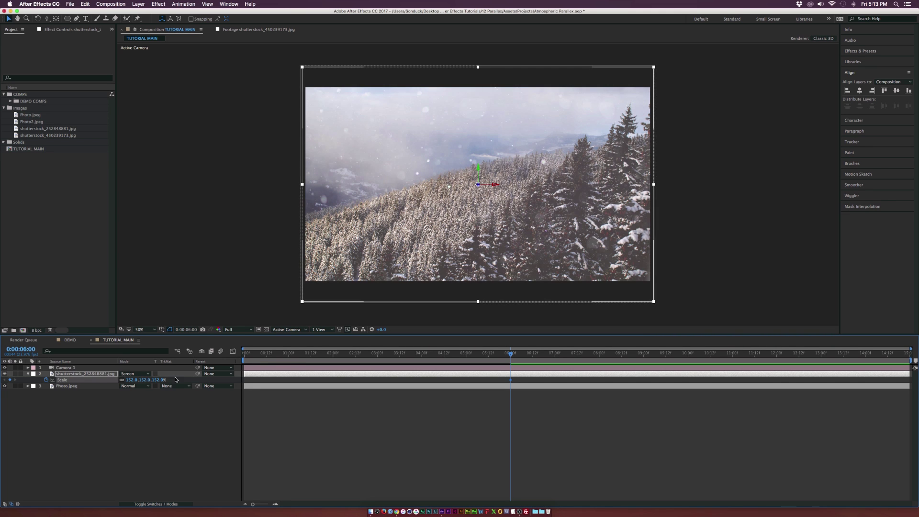
Step: Add a Scale keyframe of 108% to the particle layer at 0:00:00:00 and check the scaling over time
drag(281, 354, 245, 354)
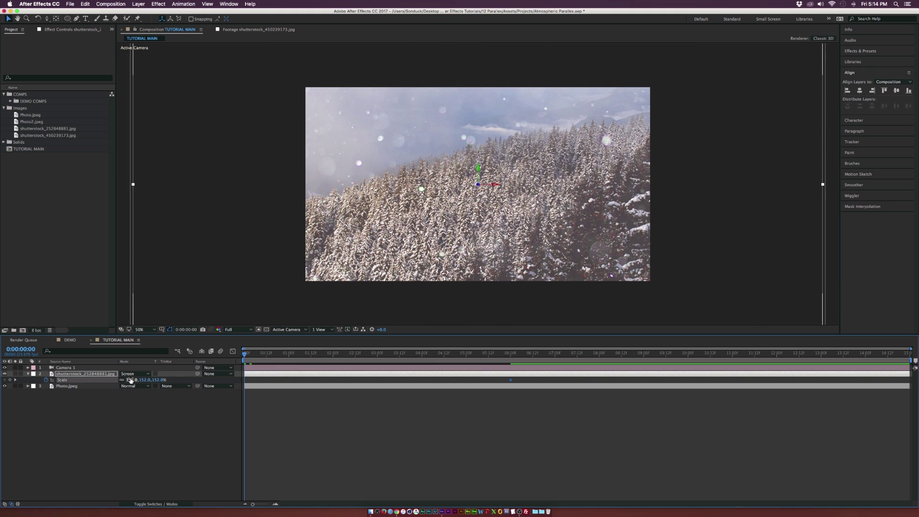
drag(130, 381, 116, 380)
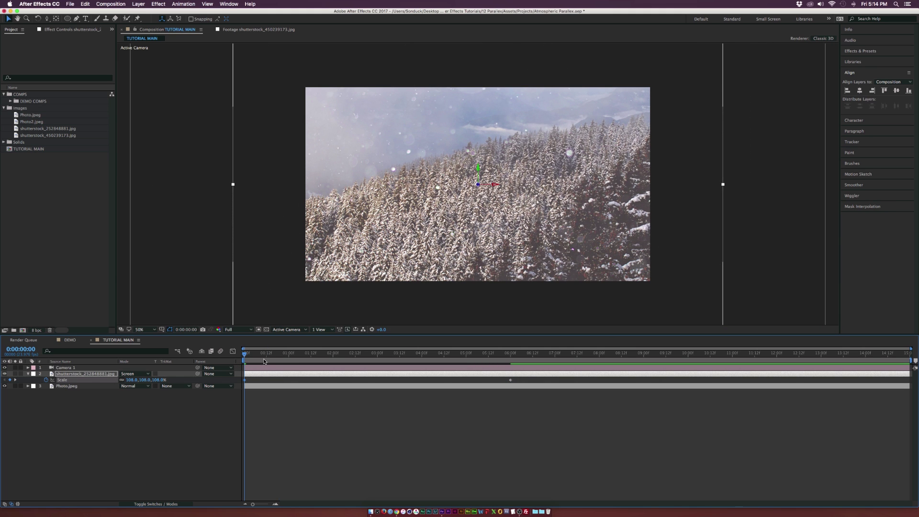
drag(260, 355, 301, 357)
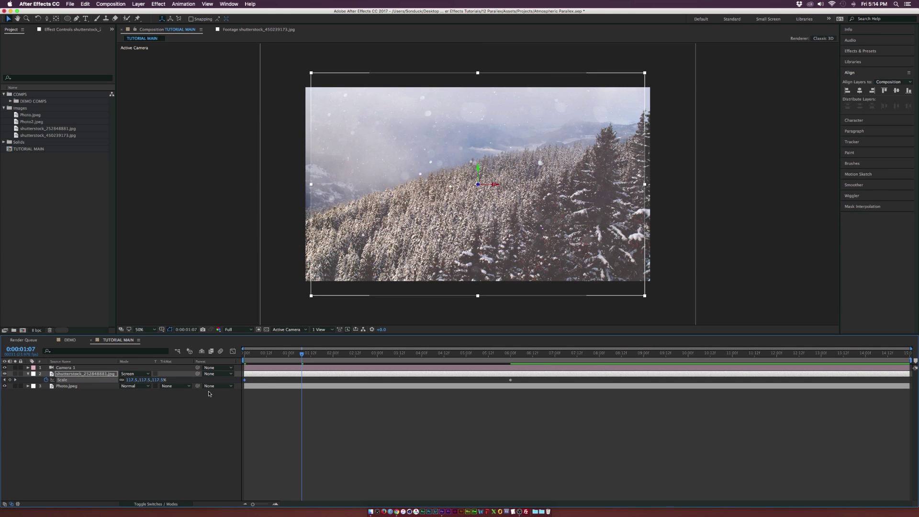
drag(252, 356, 245, 356)
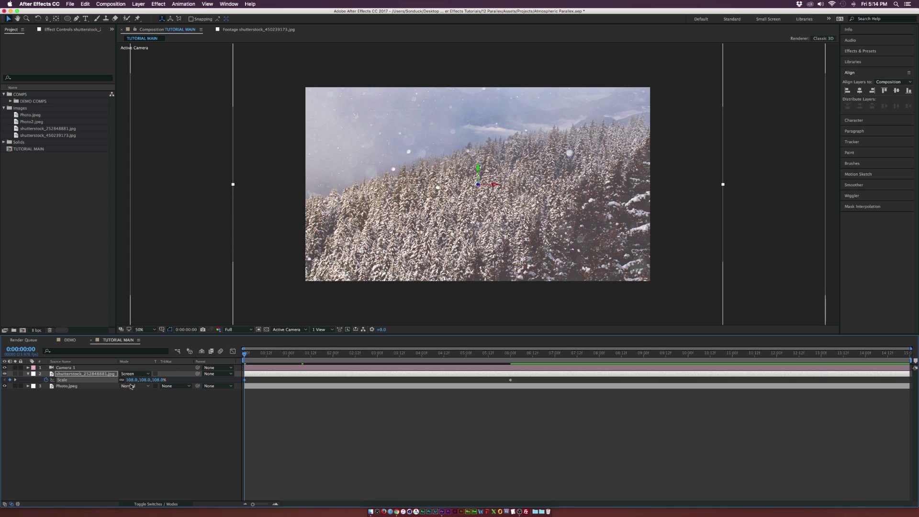
Step: Increase the particle layer's Scale keyframe at 0:00:00:00 and check the scaling up to 0:00:03:17
drag(130, 380, 134, 380)
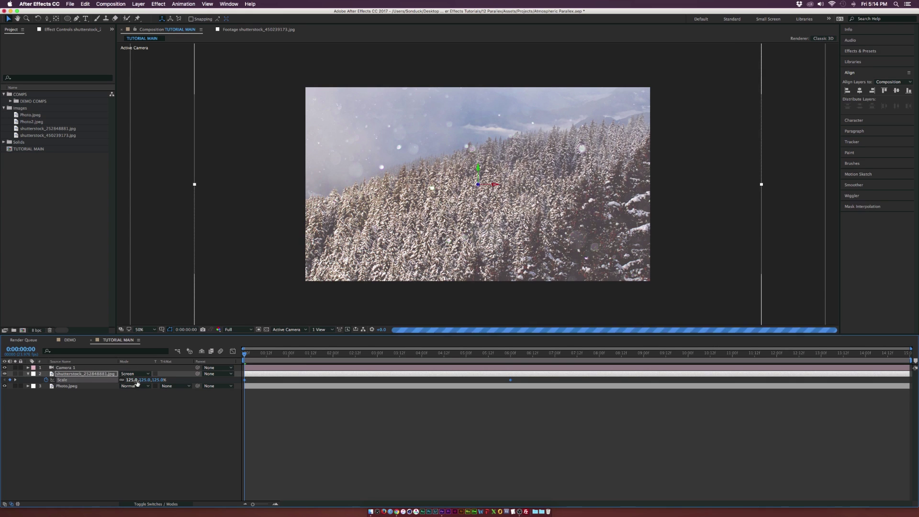
drag(264, 355, 409, 355)
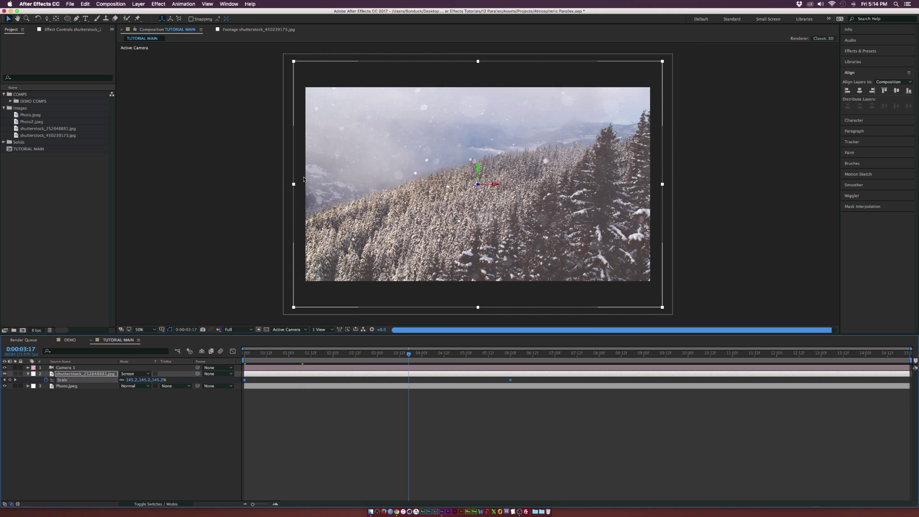
Step: Set the Z position of the shutterstock_232848881.jpg layer to -189 and check the movement up to 0:00:02:00
click(285, 356)
key(p)
drag(149, 380, 81, 381)
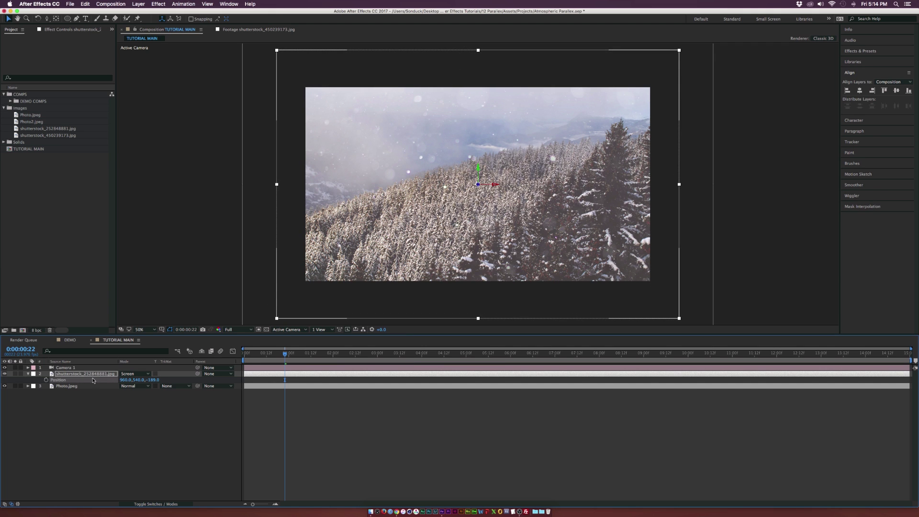
drag(279, 354, 333, 358)
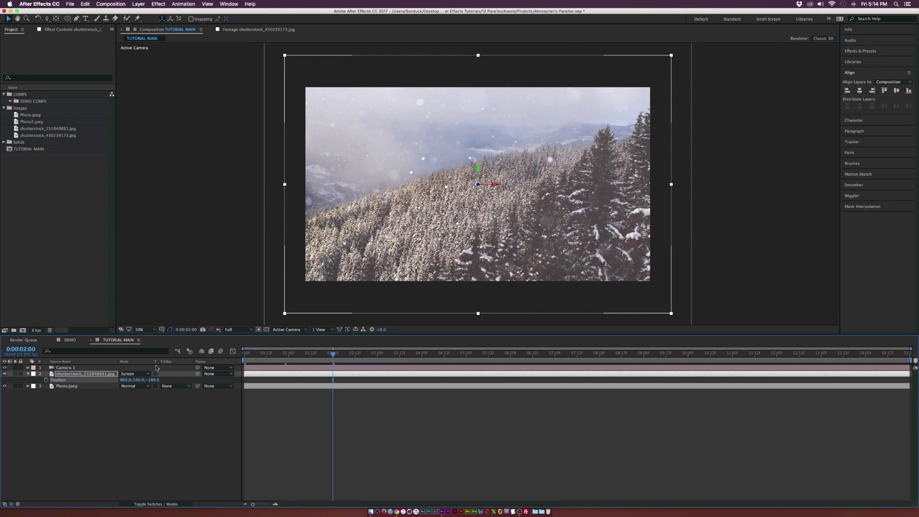
Step: Add the expression wiggle(.5,20) to the particle layer's Position and check the resulting motion around 0:00:01:12
alt+click(46, 380)
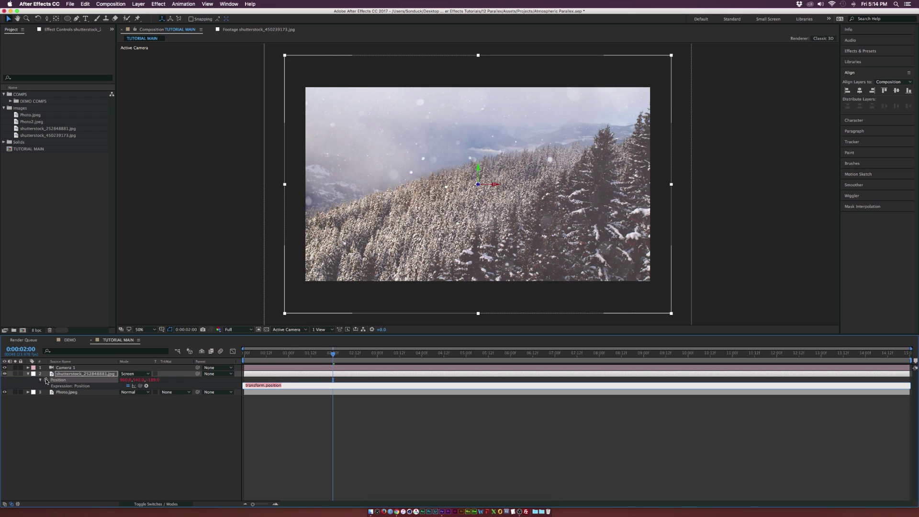
text(wiggle(.5,20)
click(322, 448)
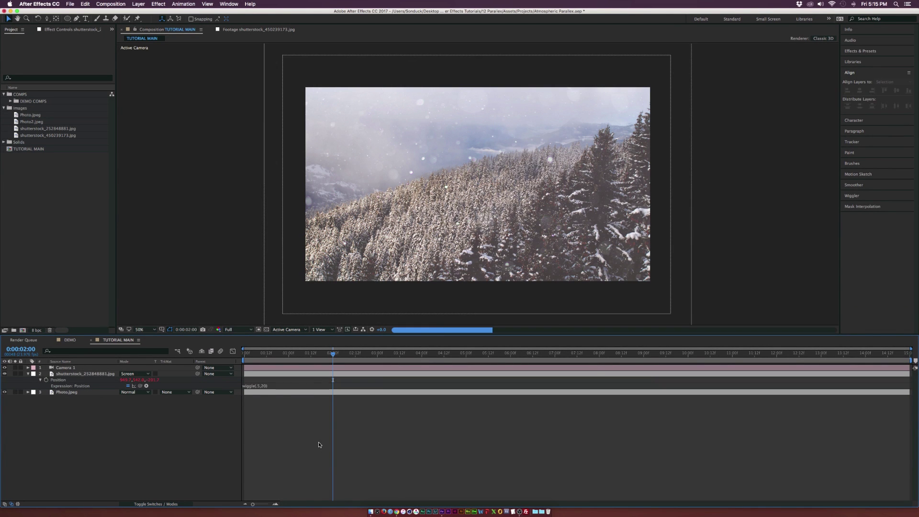
click(310, 354)
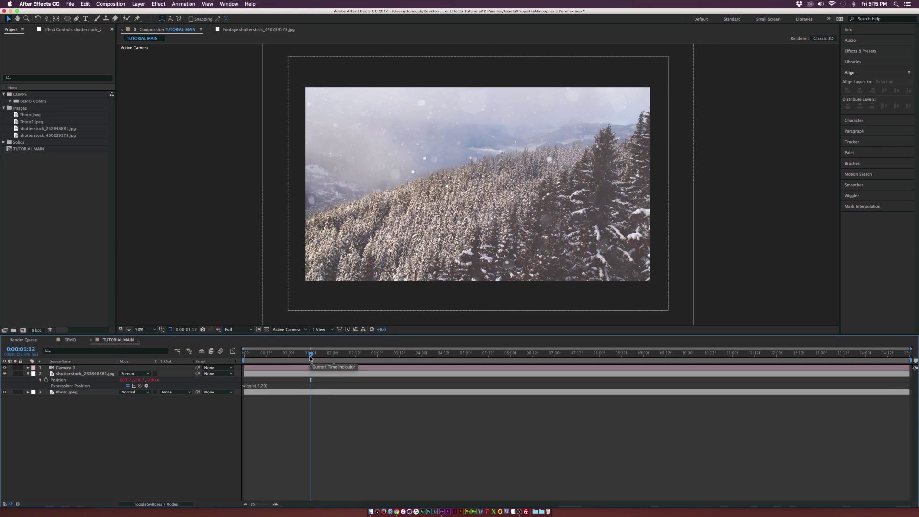
drag(311, 357, 331, 356)
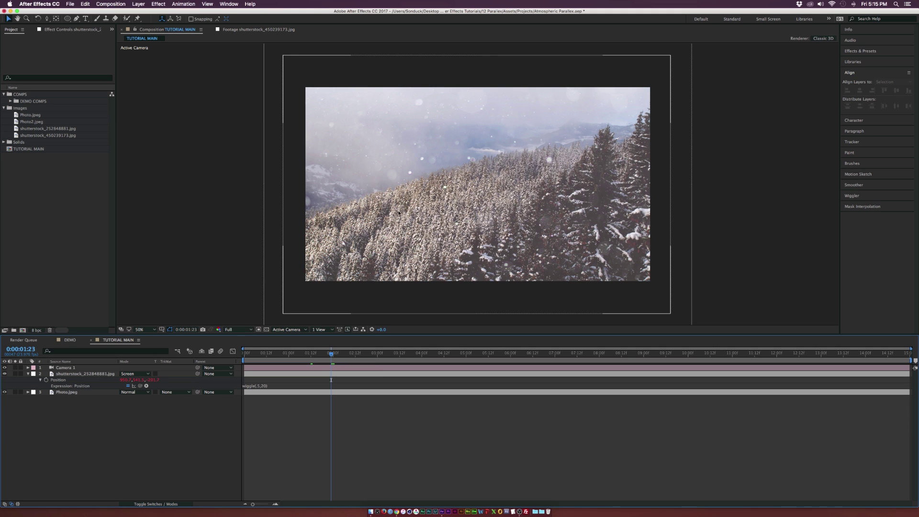
Step: Place shutterstock_450239173.jpg directly below Camera 1 and set its blending mode to Screen
click(36, 136)
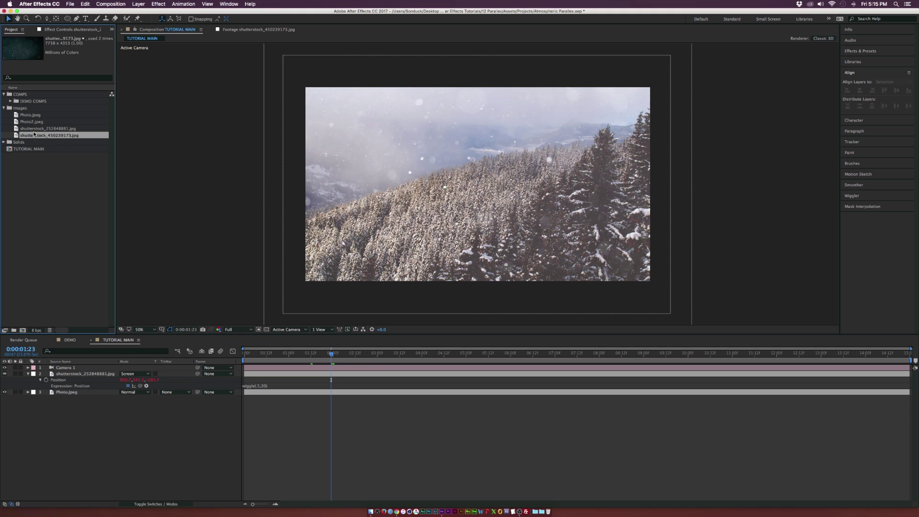
drag(85, 367, 85, 372)
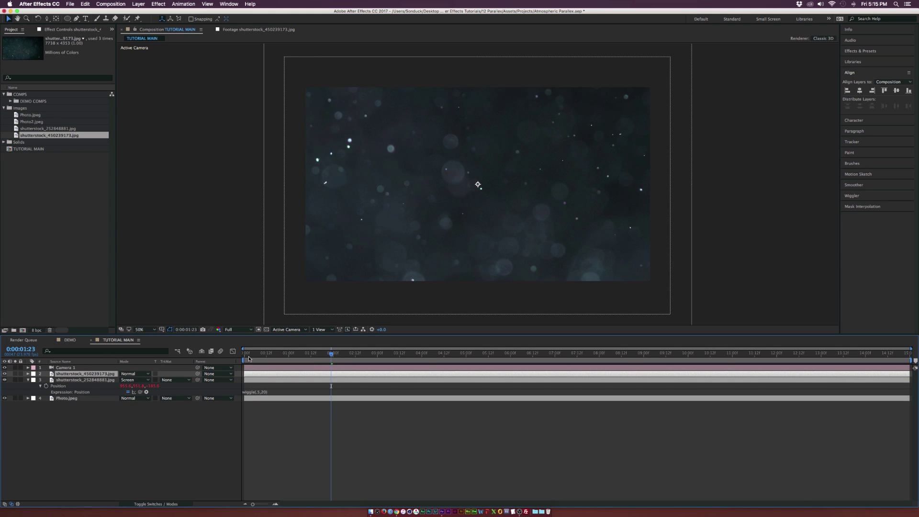
click(135, 374)
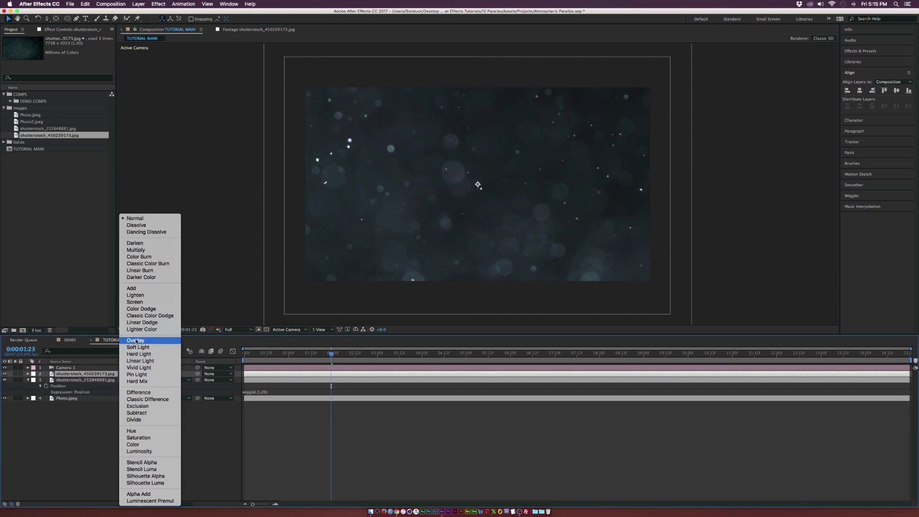
click(131, 303)
Step: Make the shutterstock_450239173.jpg layer 3D with a Z position of -1407, and hide the other particle layer to check it
click(150, 504)
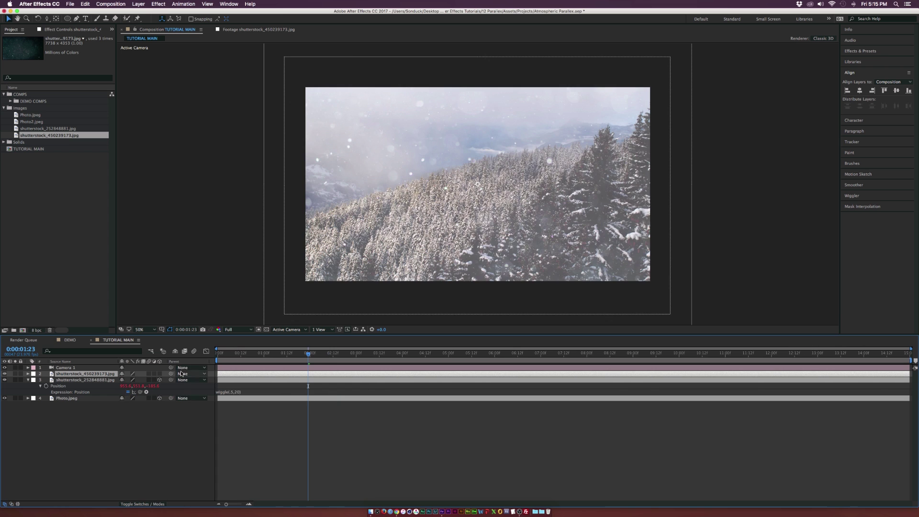
key(p)
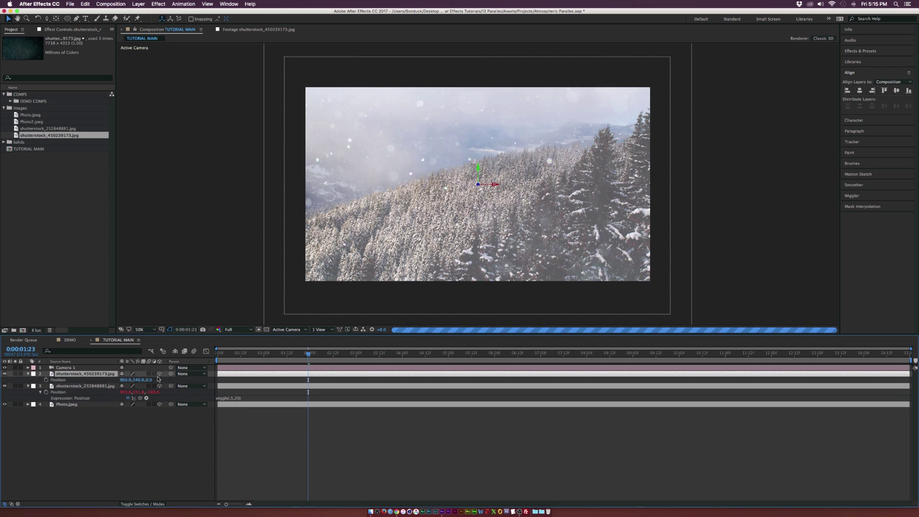
drag(148, 380, 14, 389)
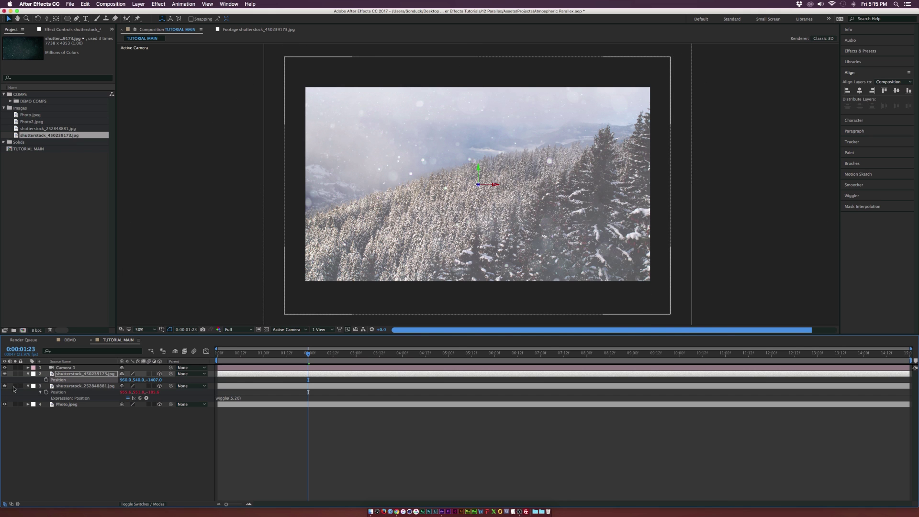
click(6, 387)
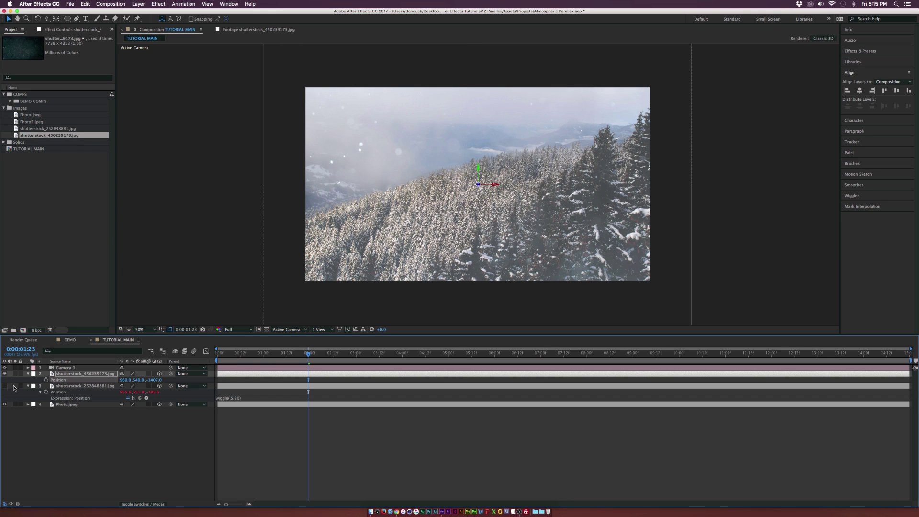
click(277, 354)
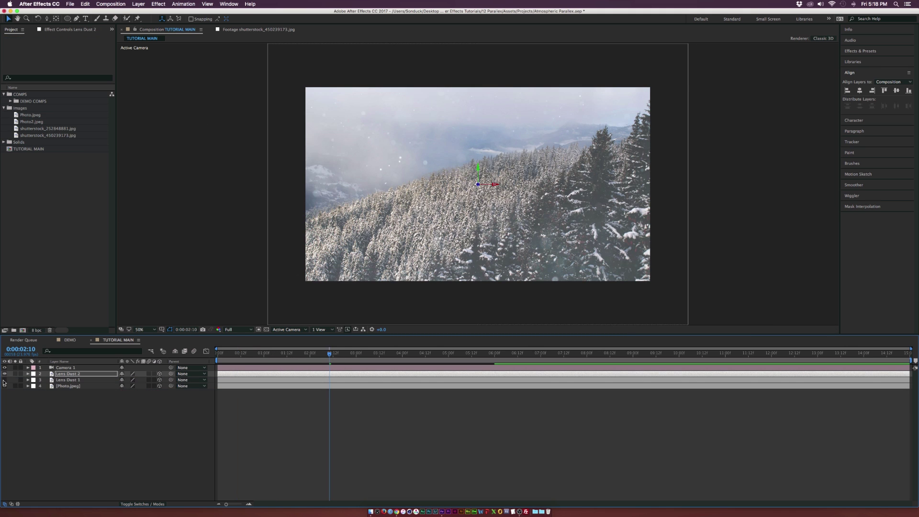
Step: Make Lens Dust 1 visible and add Scale and Opacity keyframes to Lens Dust 2 at 0:00:02:01
click(5, 374)
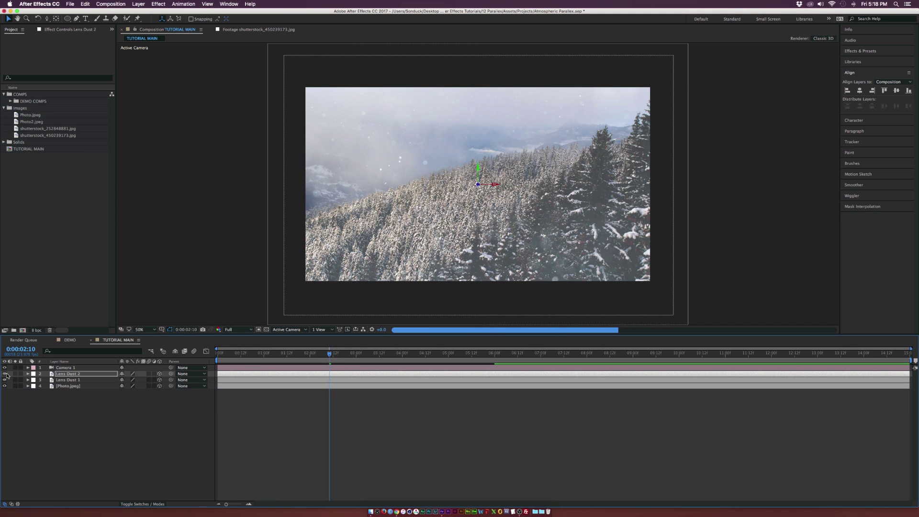
click(311, 354)
click(312, 354)
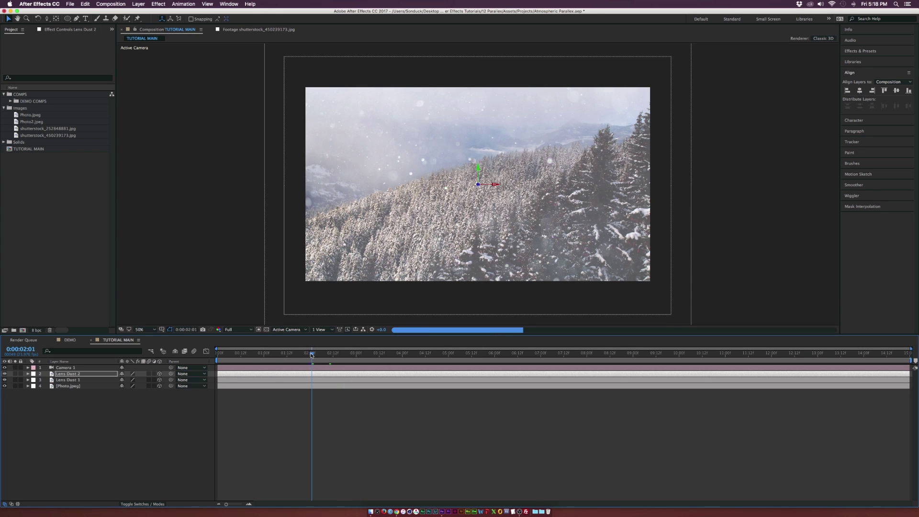
key(s)
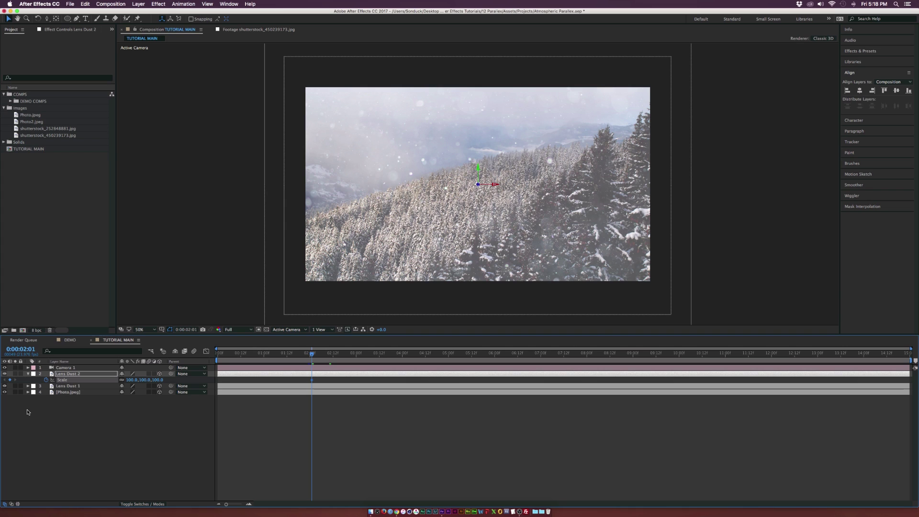
key(shift+t)
click(46, 386)
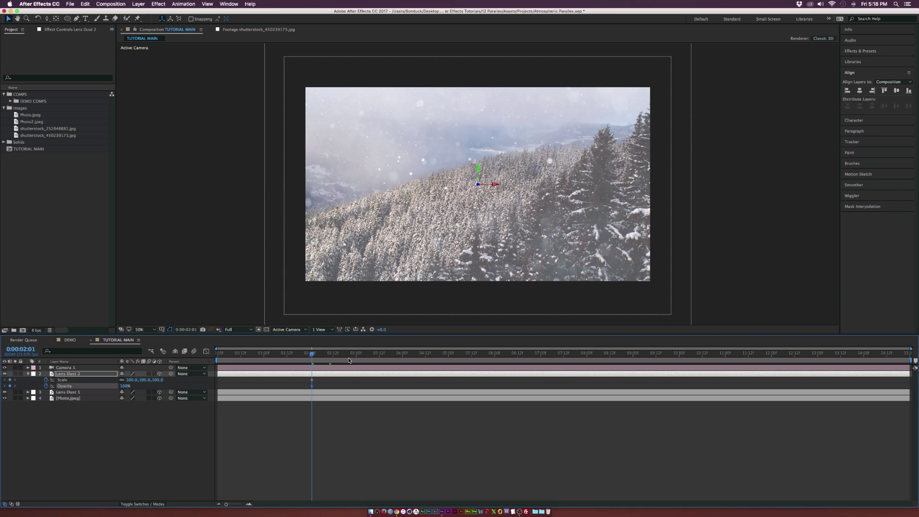
Step: Move the 100% Opacity keyframe of Lens Dust 2 to 0:00:02:12 and set Opacity to 0% at 0:00:02:01
click(311, 387)
drag(331, 390, 333, 390)
click(125, 386)
text(0)
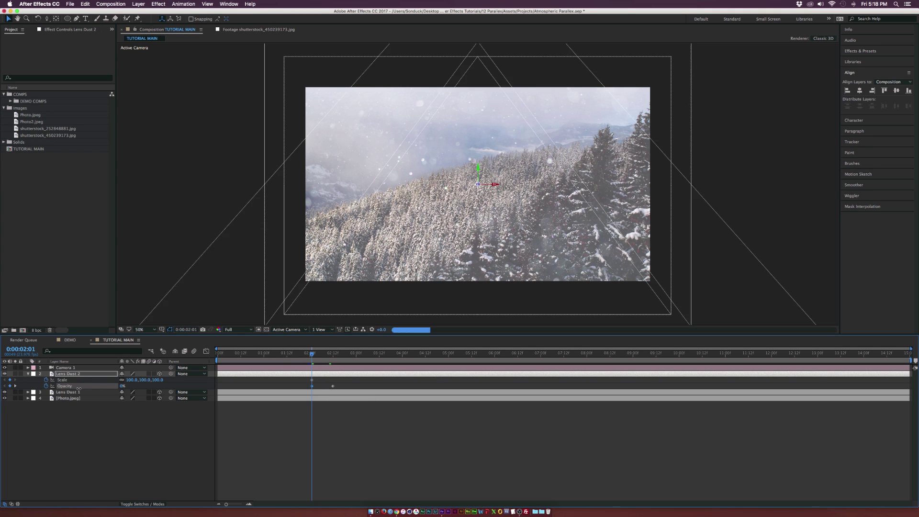
key(Return)
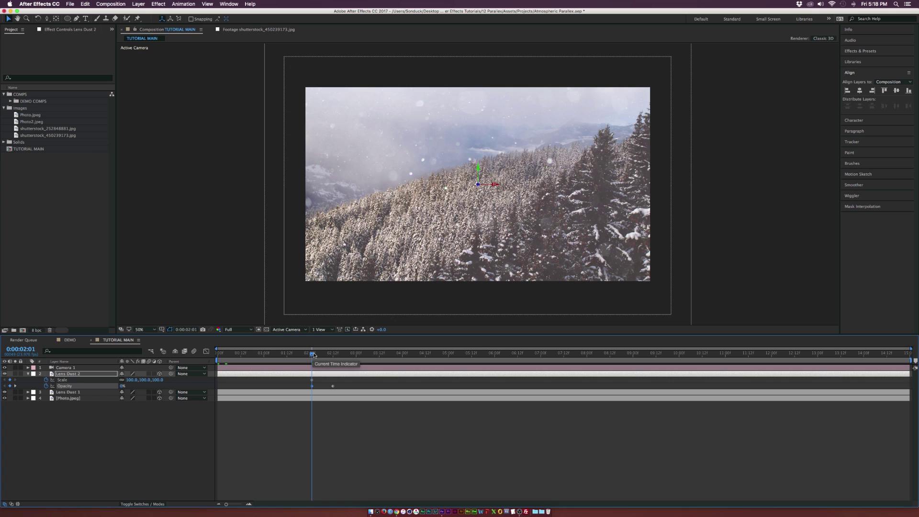
Step: Set the Scale of Lens Dust 2 to 152% at 0:00:02:01 and add a 100% Scale keyframe at 0:00:02:12
drag(130, 381, 141, 381)
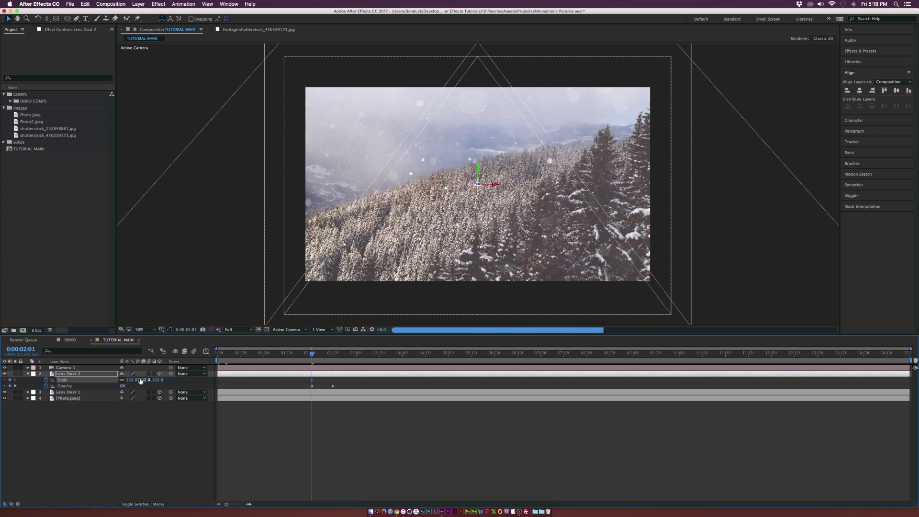
click(332, 355)
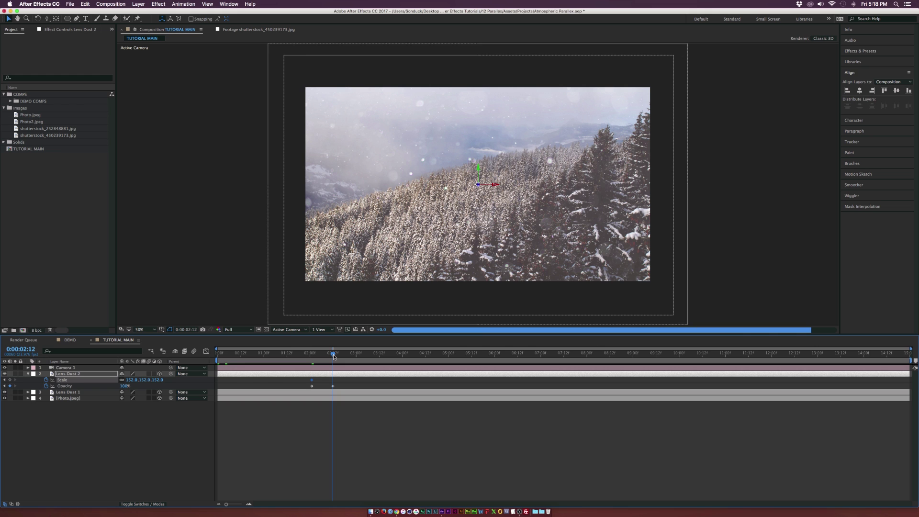
click(129, 379)
text(100)
key(Return)
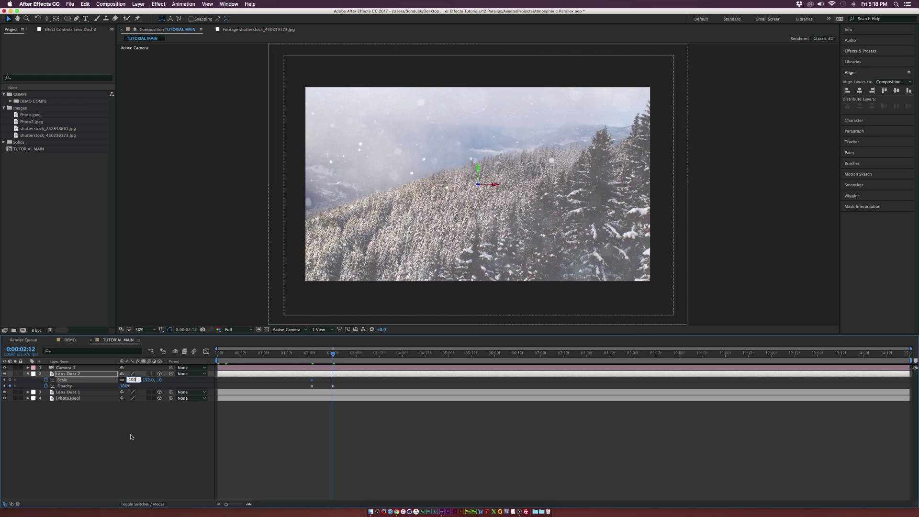
click(131, 437)
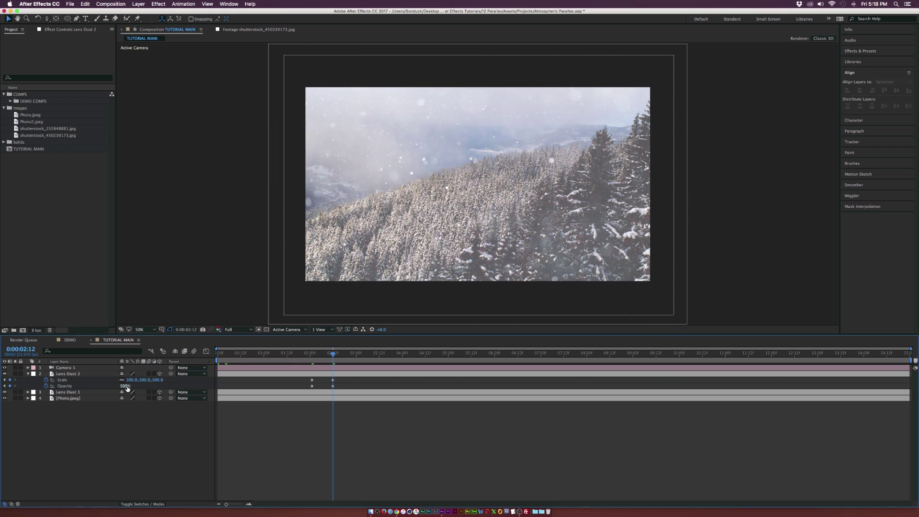
Step: Reduce the Scale of Lens Dust 2 to 61% at 0:00:02:12 and add a 52% Scale keyframe at 0:00:06:00
drag(134, 383, 122, 382)
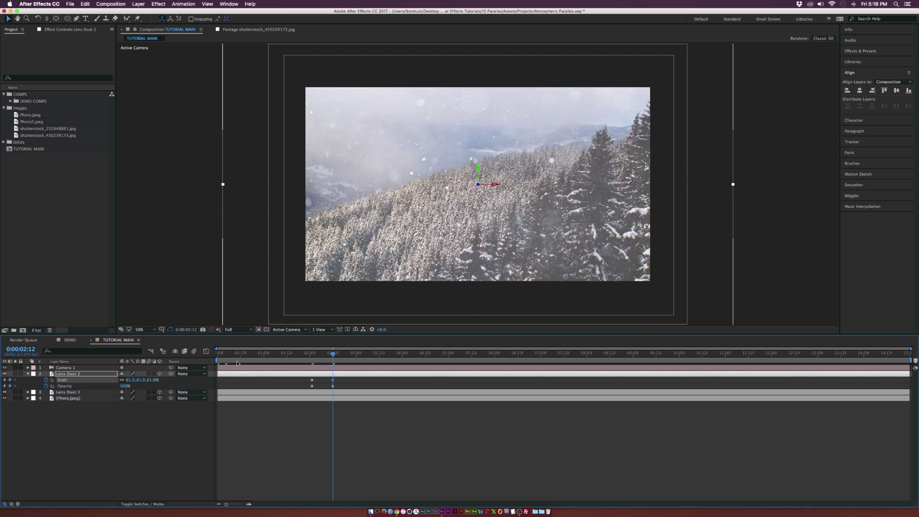
drag(332, 356, 494, 362)
drag(133, 380, 129, 380)
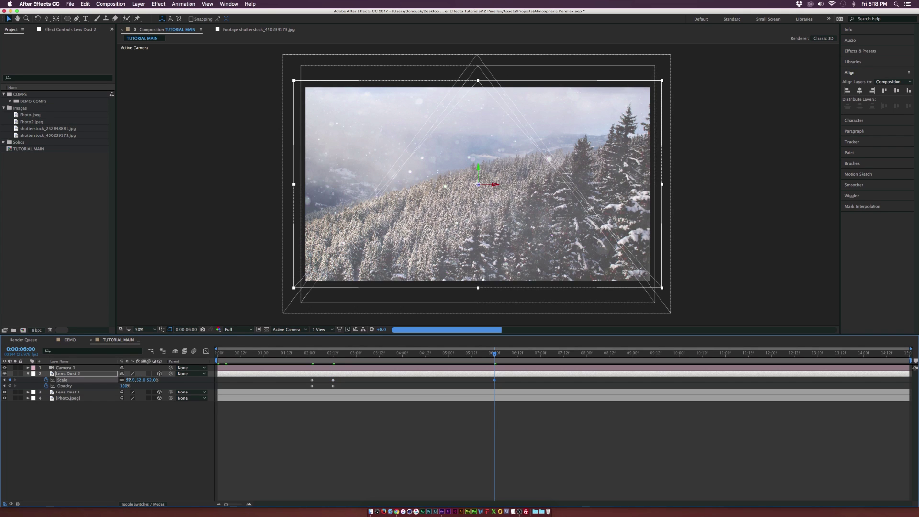
Step: Review the fade-in and scaling of Lens Dust 2 on its own, with the layer temporarily soloed
click(306, 354)
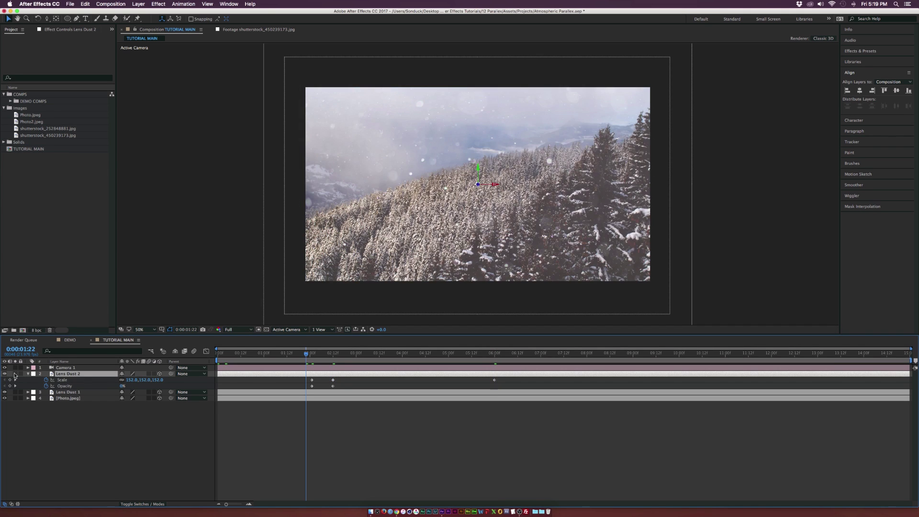
drag(309, 355, 380, 355)
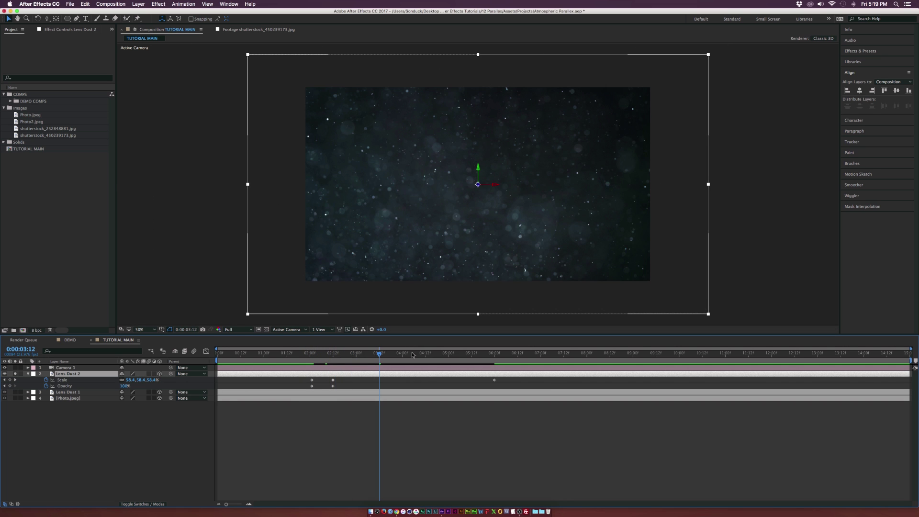
click(15, 374)
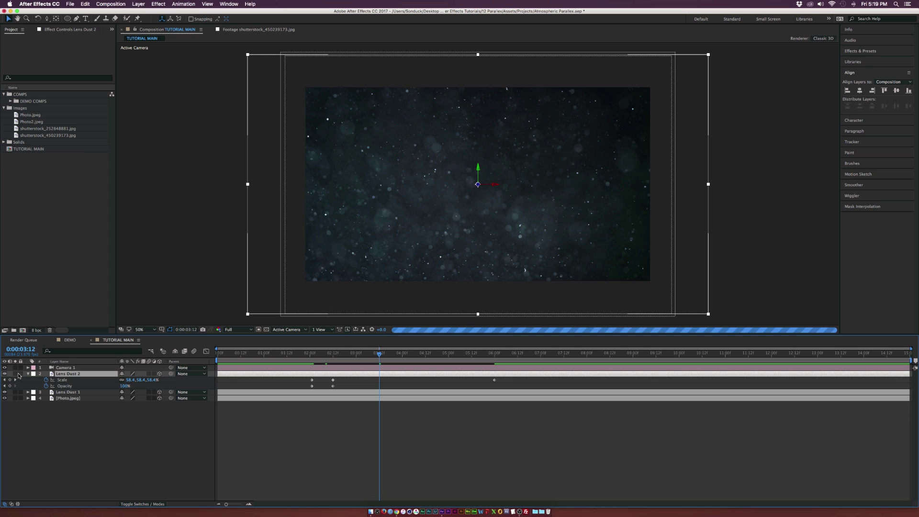
click(86, 443)
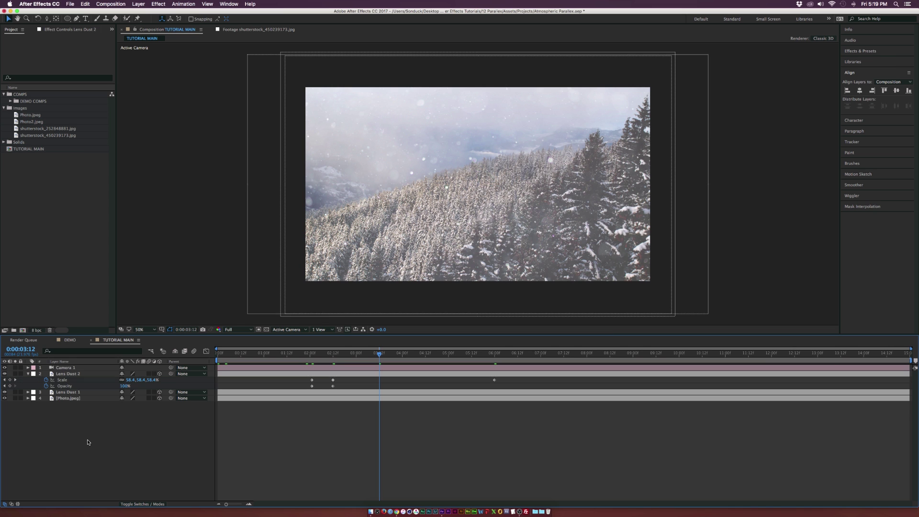
Step: Apply Easy Ease to the first two Scale and Opacity keyframes of Lens Dust 2 and collapse its properties
drag(346, 390, 298, 378)
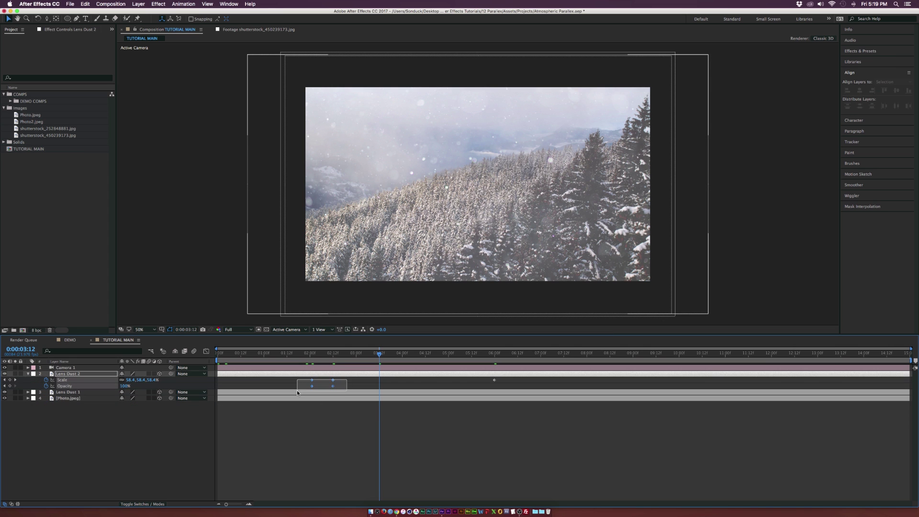
key(F9)
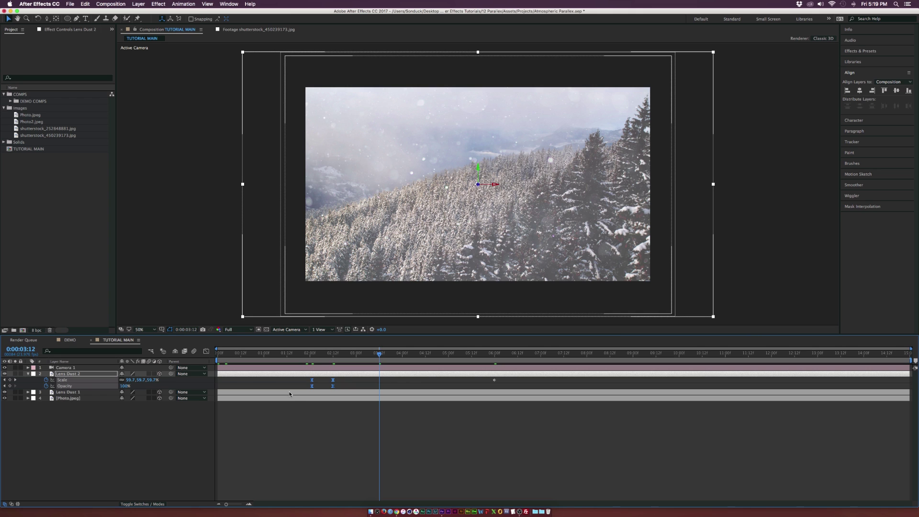
key(u)
click(186, 424)
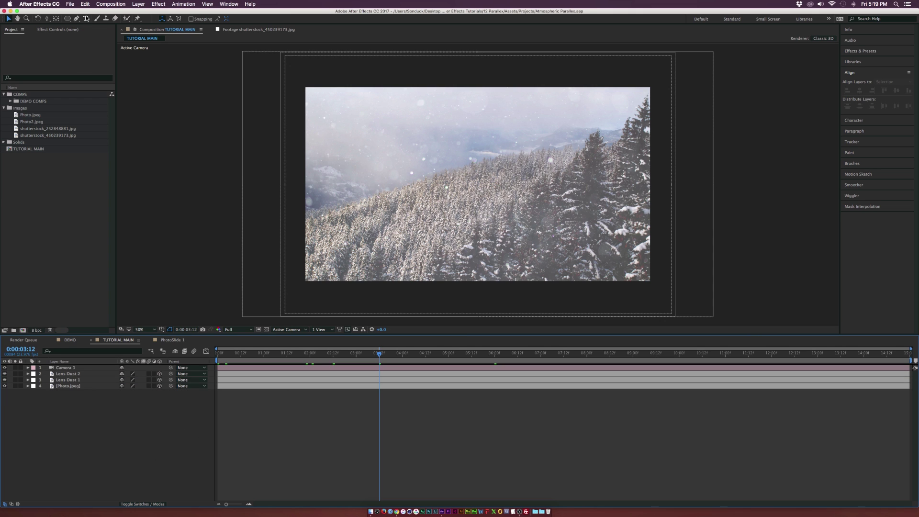
Step: Draw a wide white rectangle across the middle of the photo, and hide Camera 1 and both Lens Dust layers
drag(69, 19, 82, 20)
drag(385, 169, 581, 217)
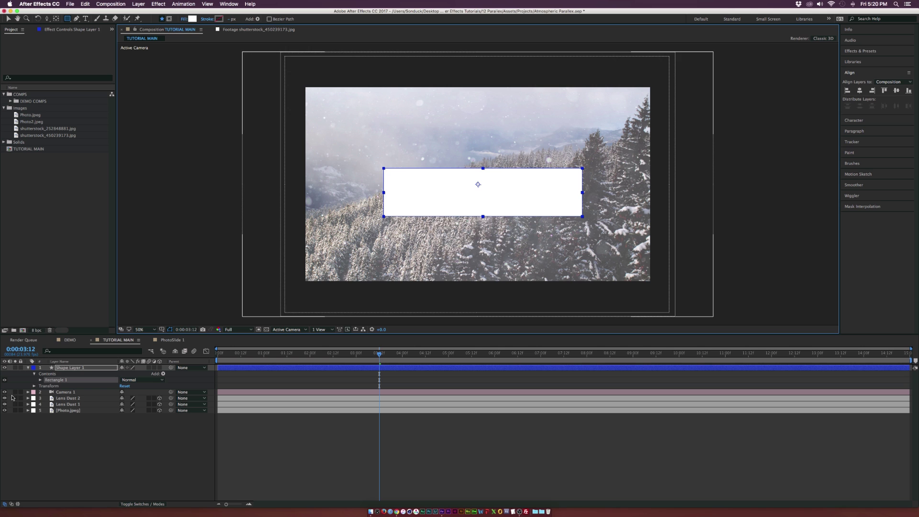
drag(5, 392, 5, 405)
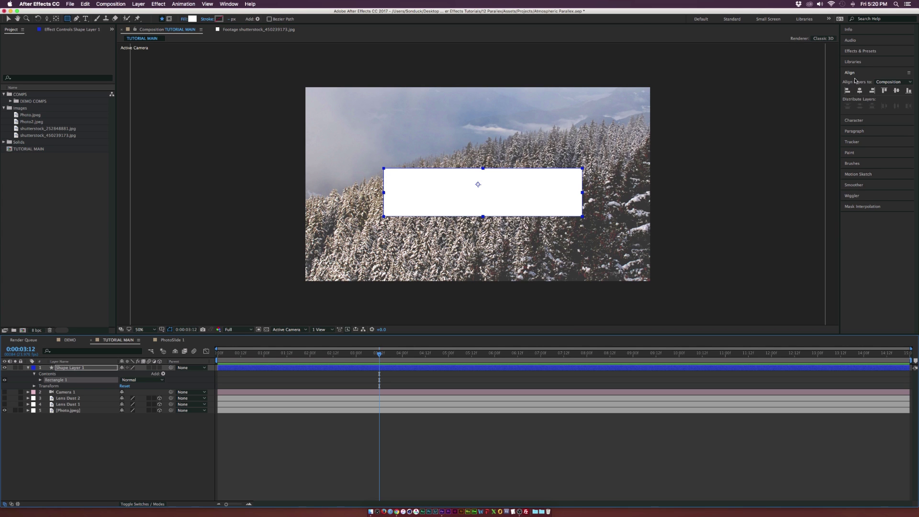
Step: Center the white rectangle in the composition using the Align options
click(229, 3)
click(885, 72)
click(889, 92)
click(897, 91)
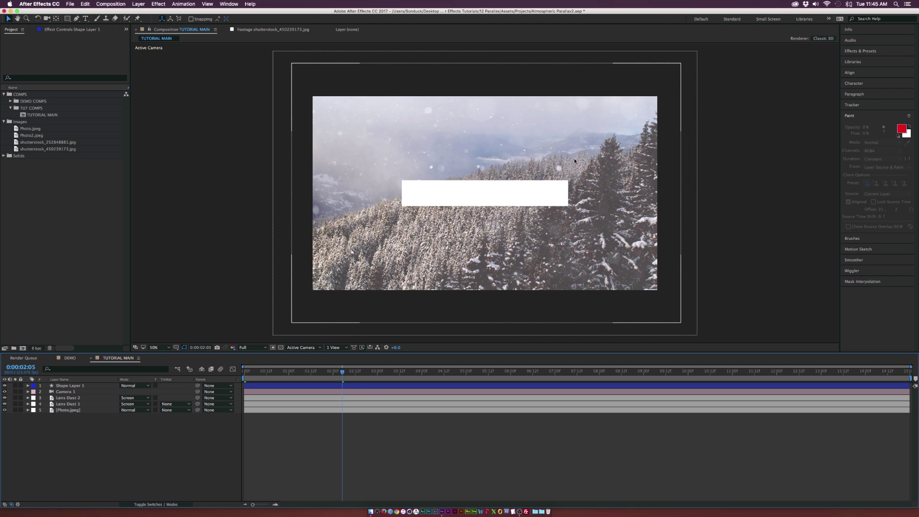
Step: Add a text layer reading "Parallax" in black (000000) over the white box
click(87, 19)
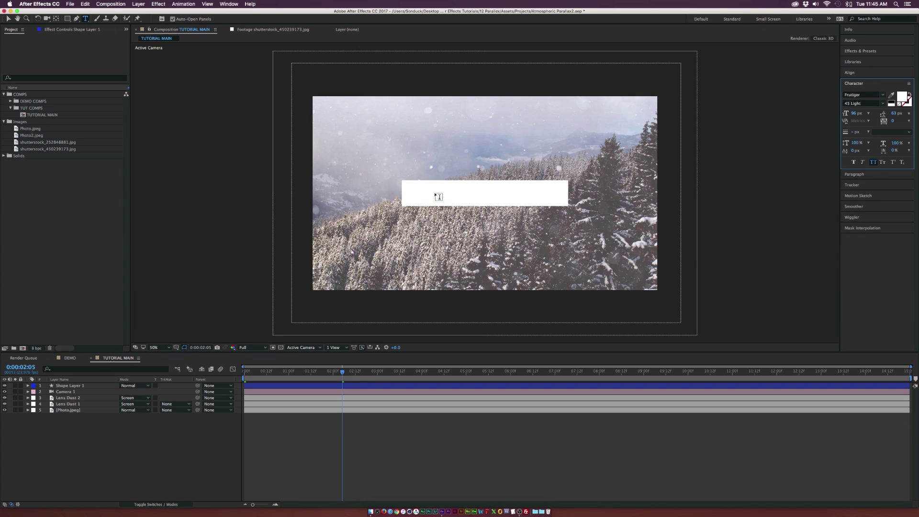
click(909, 95)
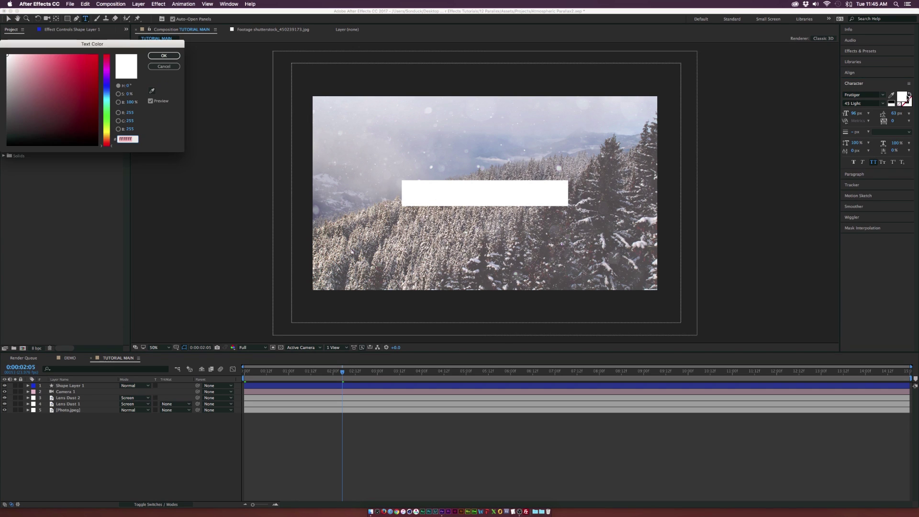
click(29, 145)
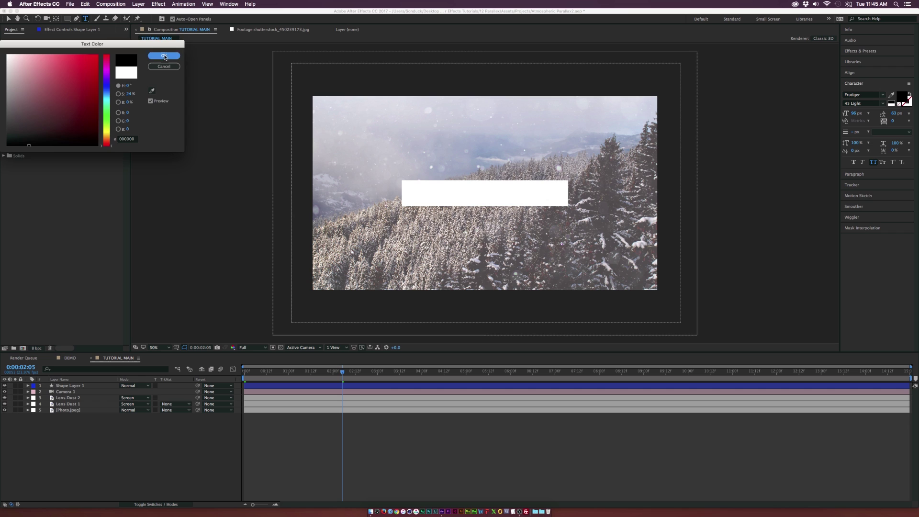
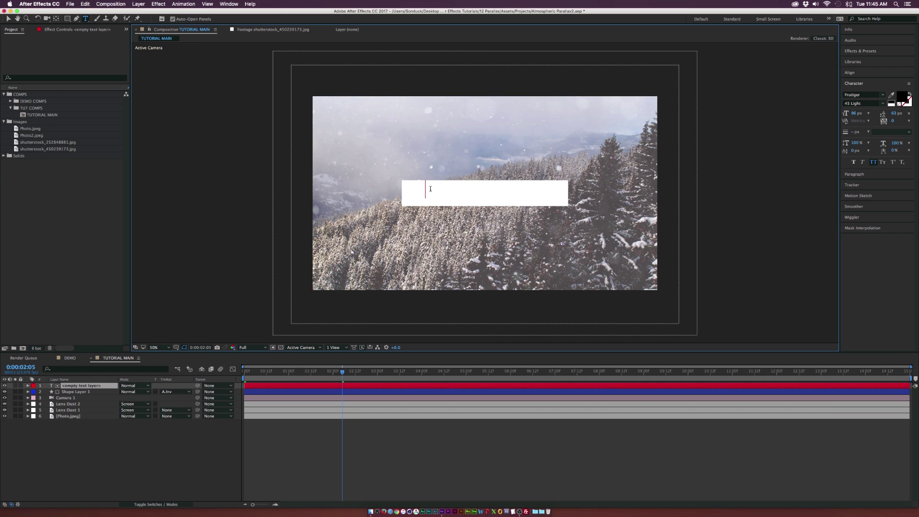
text(Parallax)
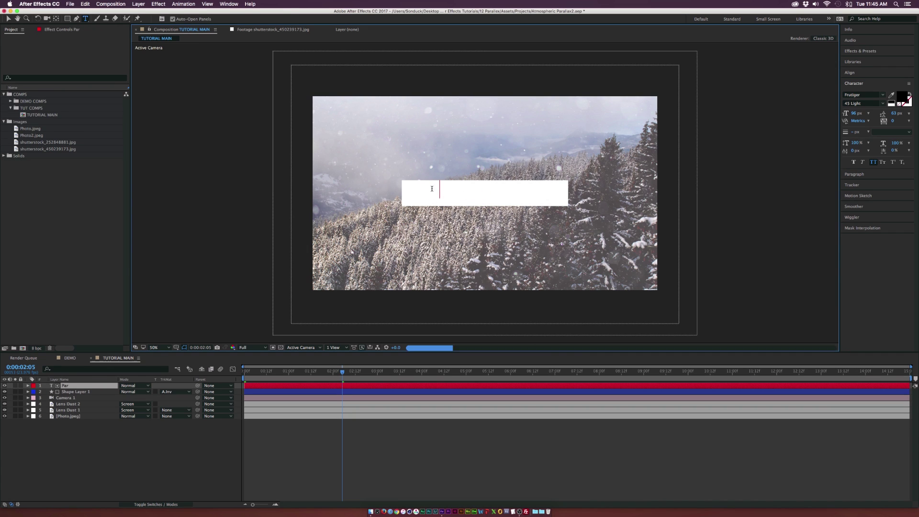
key(Escape)
key(v)
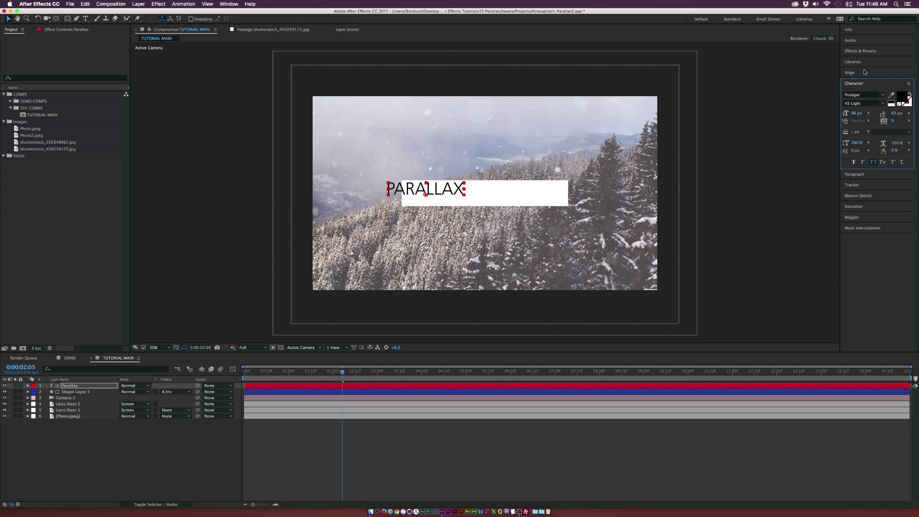
Step: Center the PARALLAX text horizontally and vertically in the composition, and bring up the character settings
click(865, 76)
click(860, 91)
click(896, 91)
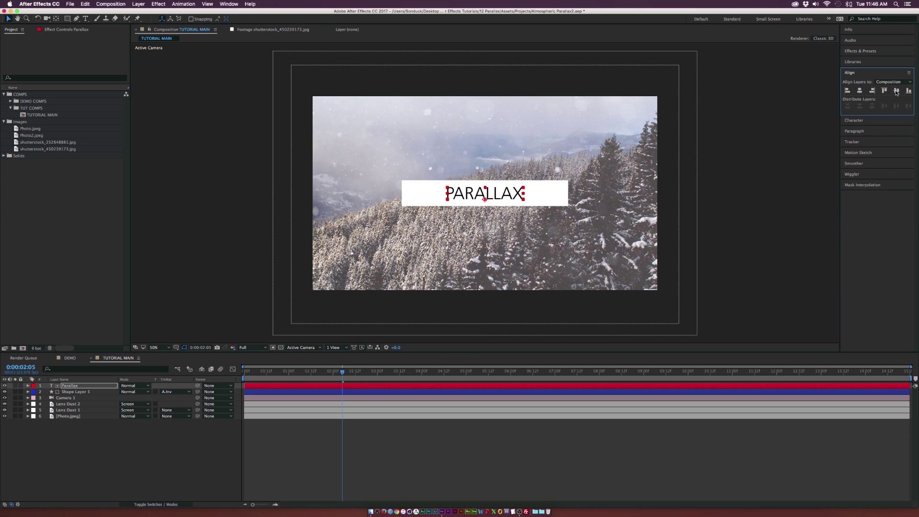
click(877, 122)
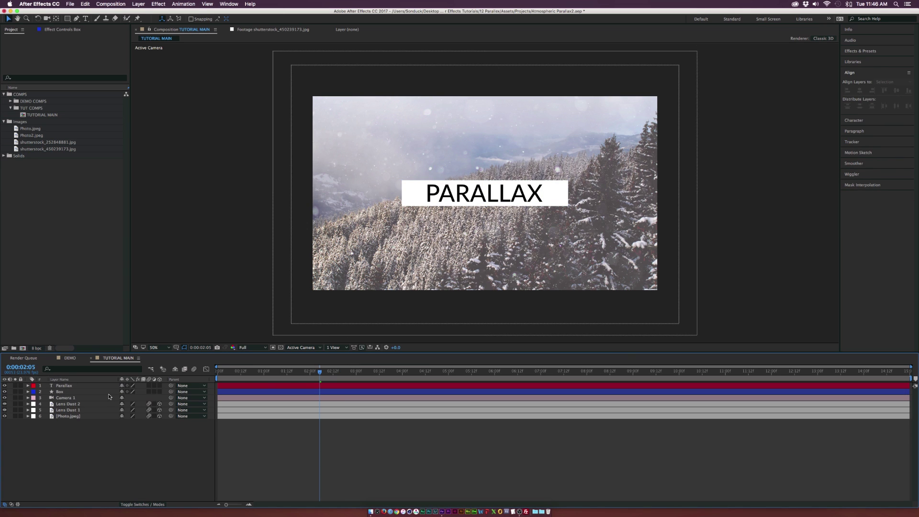
Step: Set the Box layer's track matte to Alpha Inverted Matte "Parallax" so the lettering is cut out of the box
click(65, 386)
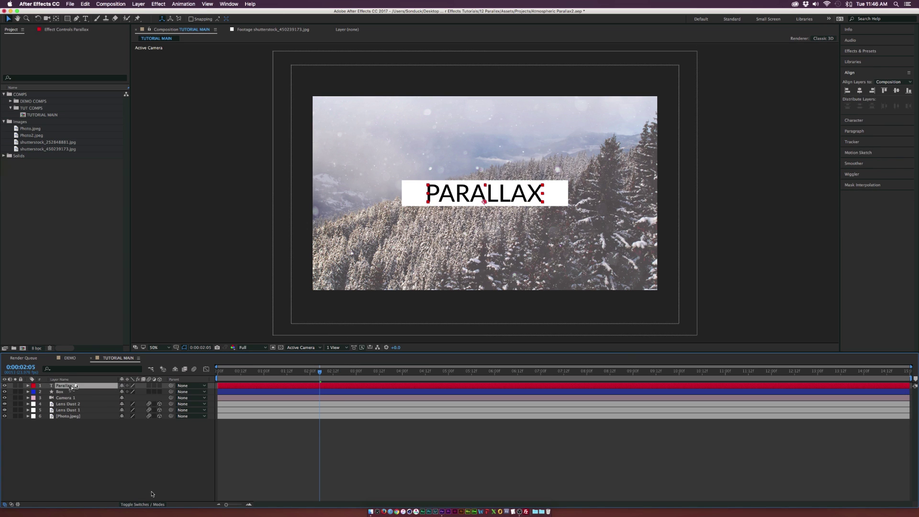
click(137, 505)
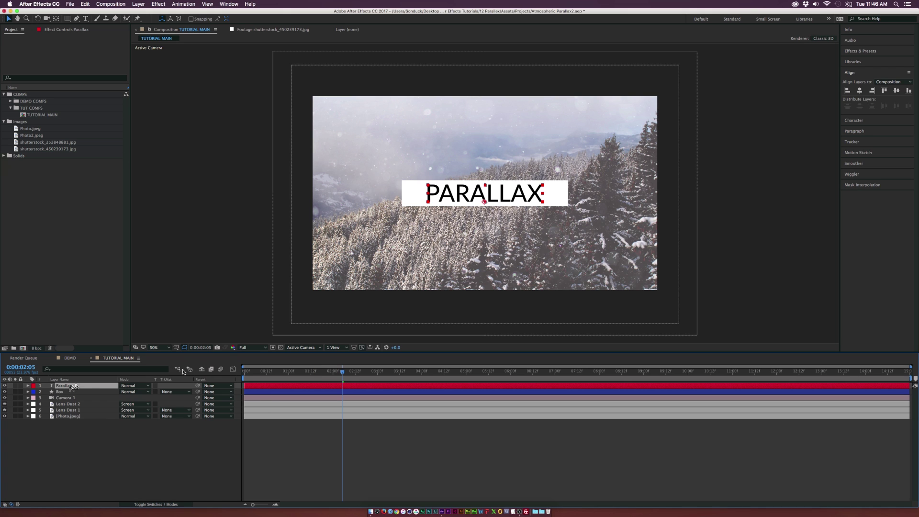
click(63, 392)
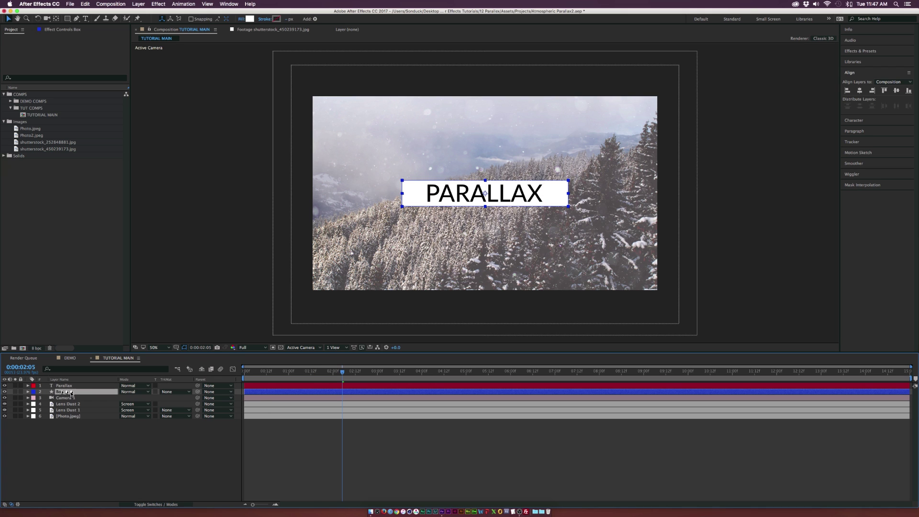
click(176, 391)
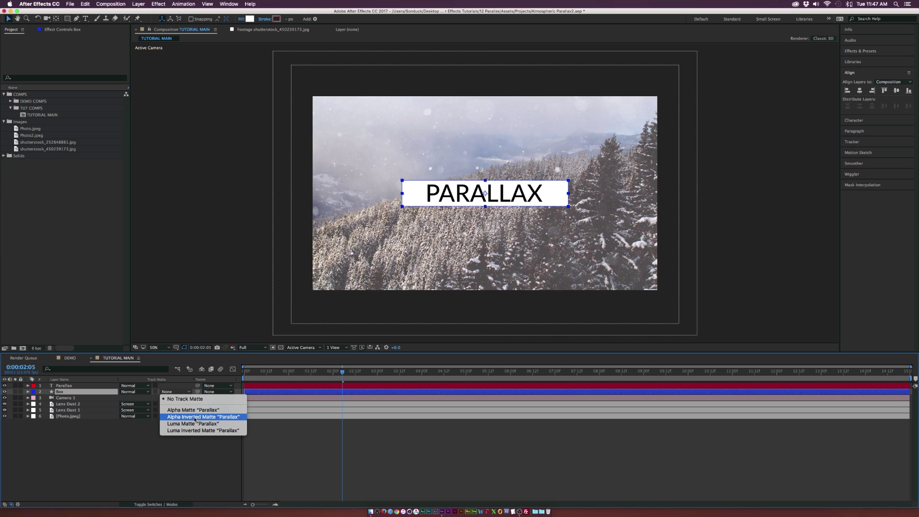
click(216, 418)
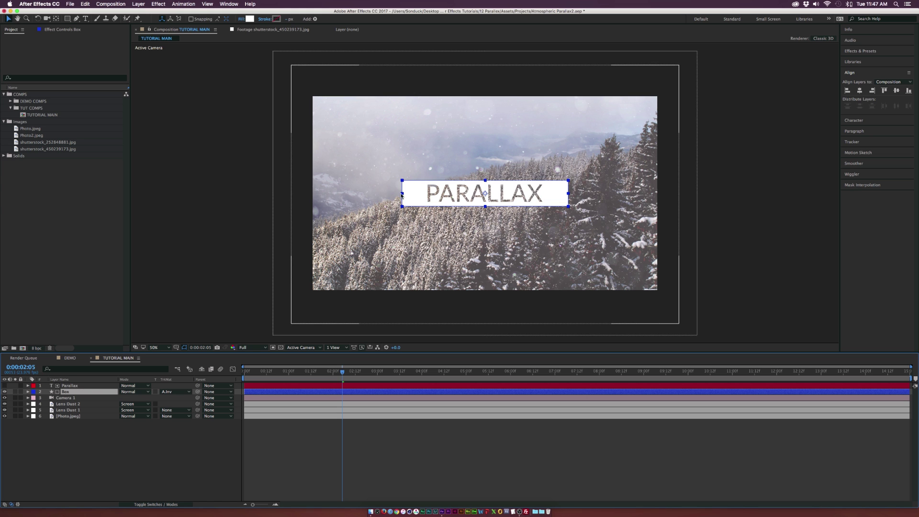
Step: Narrow the Box symmetrically so it fits closely around the PARALLAX lettering
drag(405, 195, 419, 195)
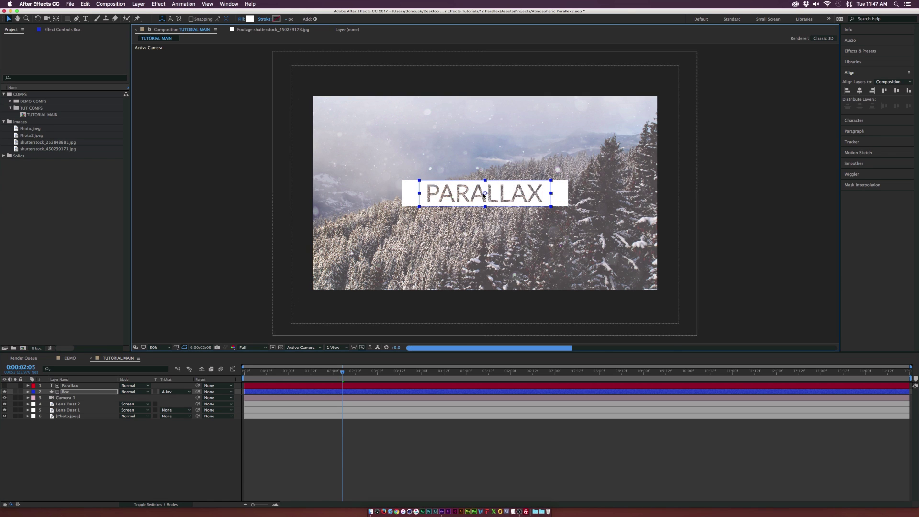
click(110, 446)
click(71, 387)
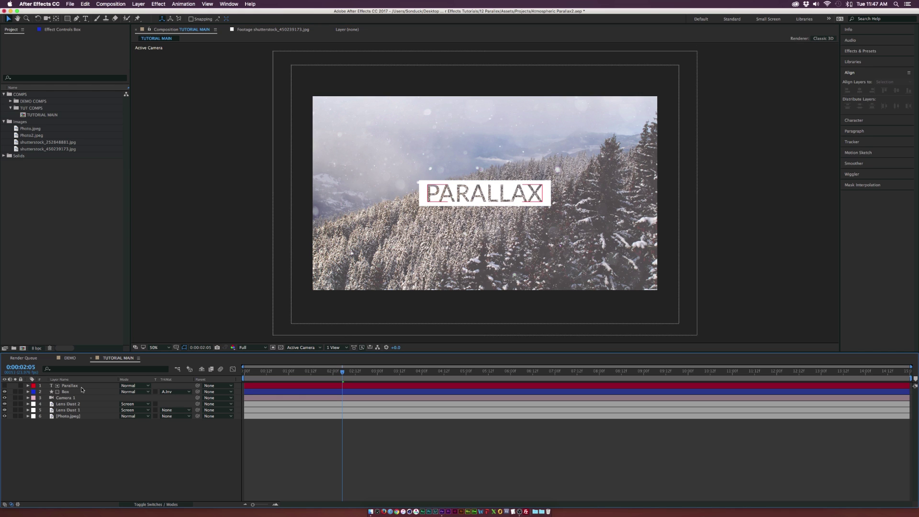
Step: Pre-compose the Parallax text and Box layers together as "TUTORIAL TITLE 1"
click(76, 387)
shift+click(62, 391)
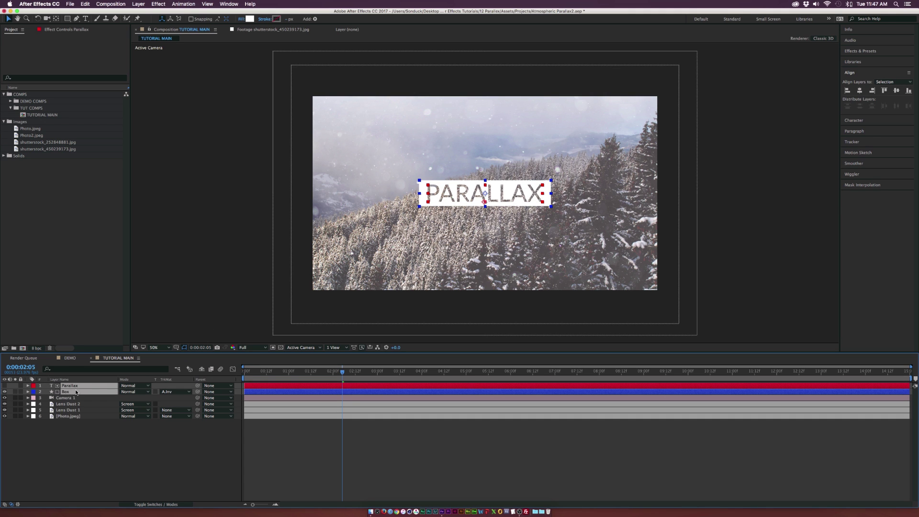
click(137, 3)
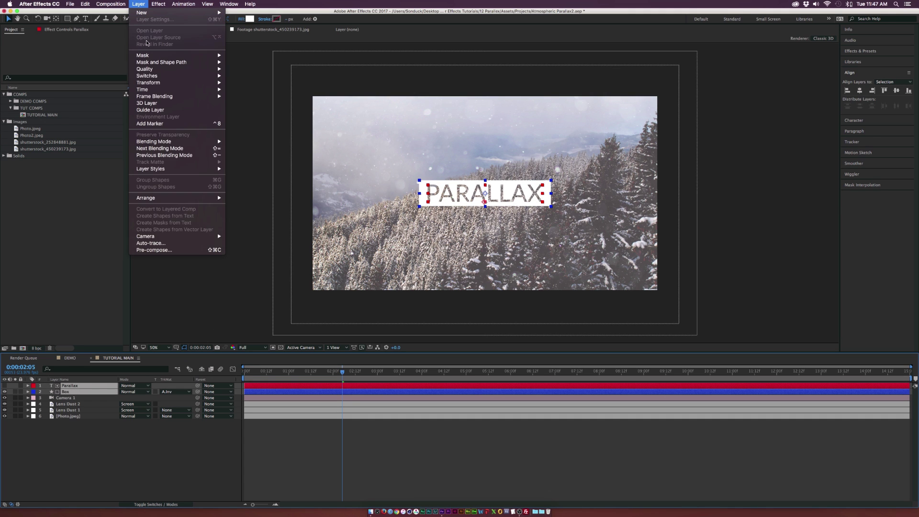
click(158, 249)
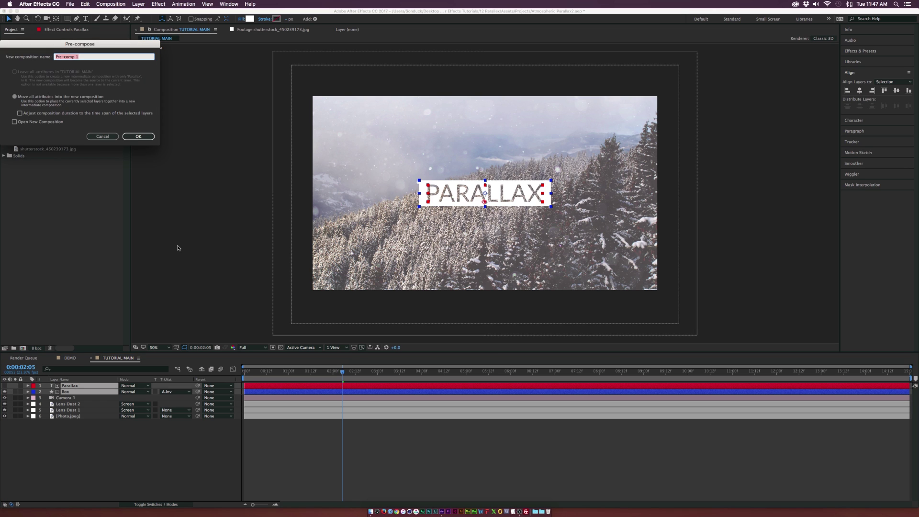
text(TUTORIAL TITLE)
click(138, 136)
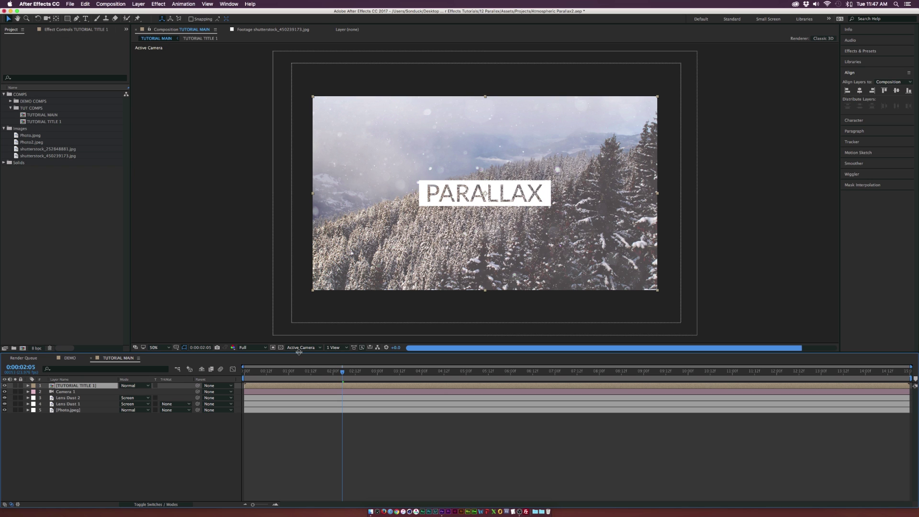
Step: Make TUTORIAL TITLE 1 a 3D layer, set its Z Position to -1817, and add a Position keyframe at 0:00:02:05
click(156, 505)
click(159, 386)
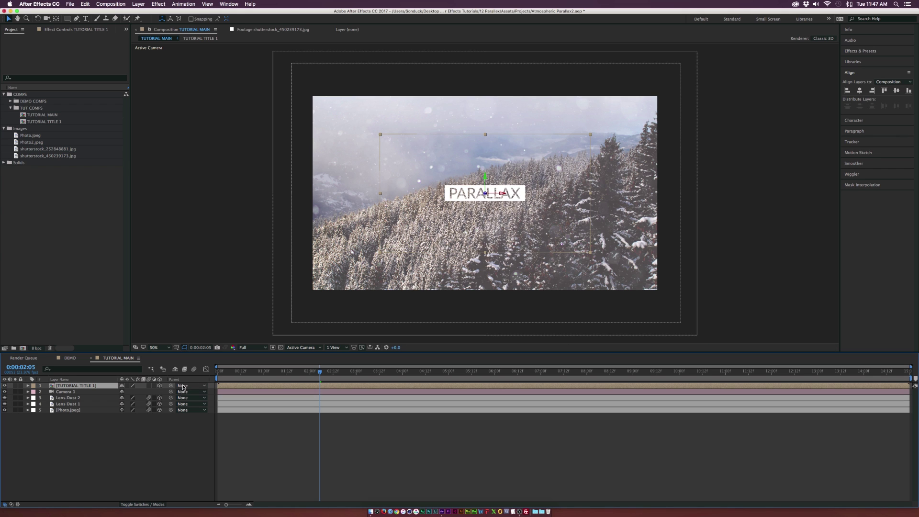
key(p)
drag(149, 392, 86, 393)
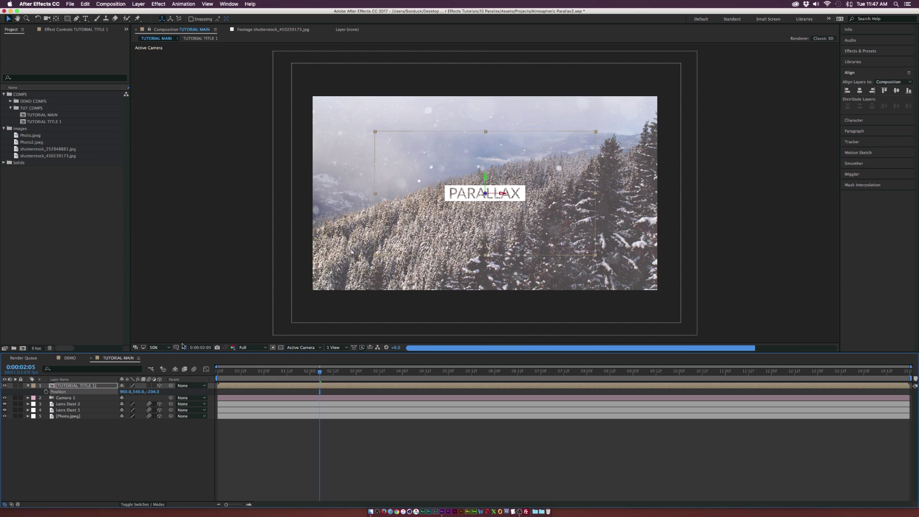
drag(154, 392, 137, 393)
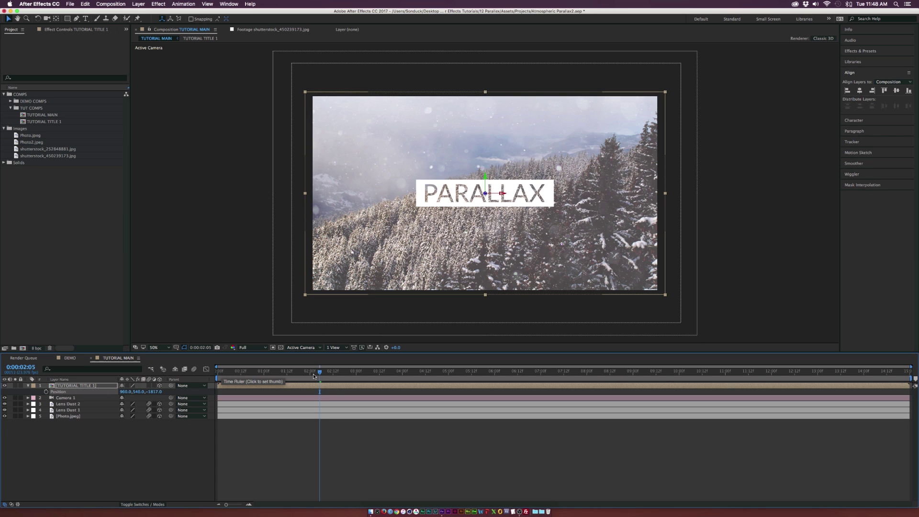
click(47, 392)
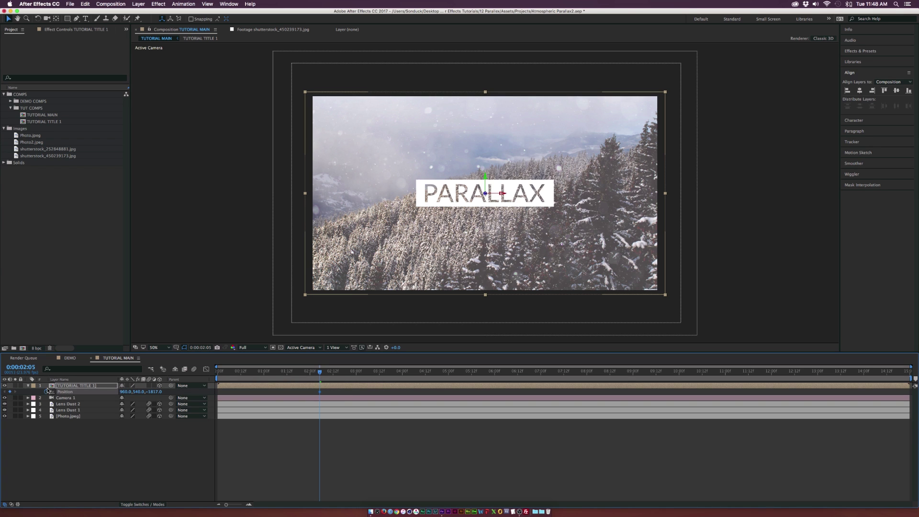
Step: At 0:00:01:11, set the Z Position of TUTORIAL TITLE 1 to -4617 so the title starts behind the camera
click(285, 378)
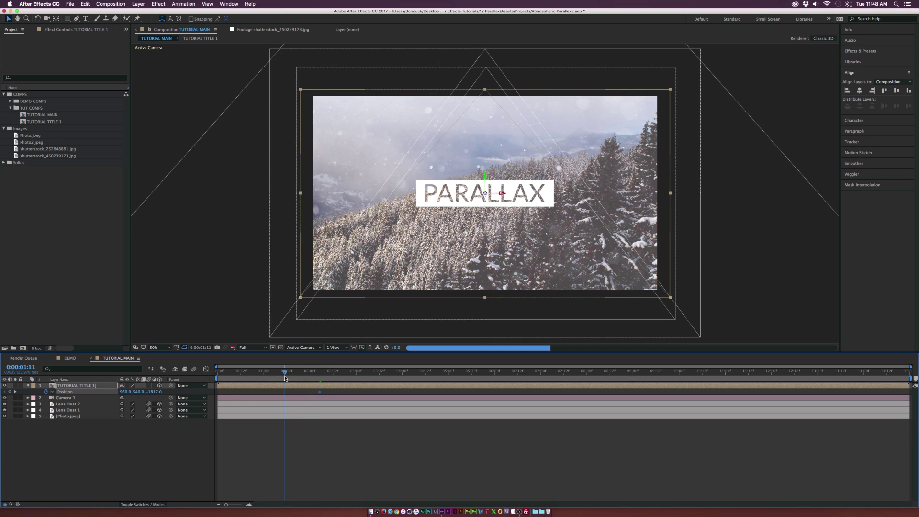
drag(154, 391, 111, 392)
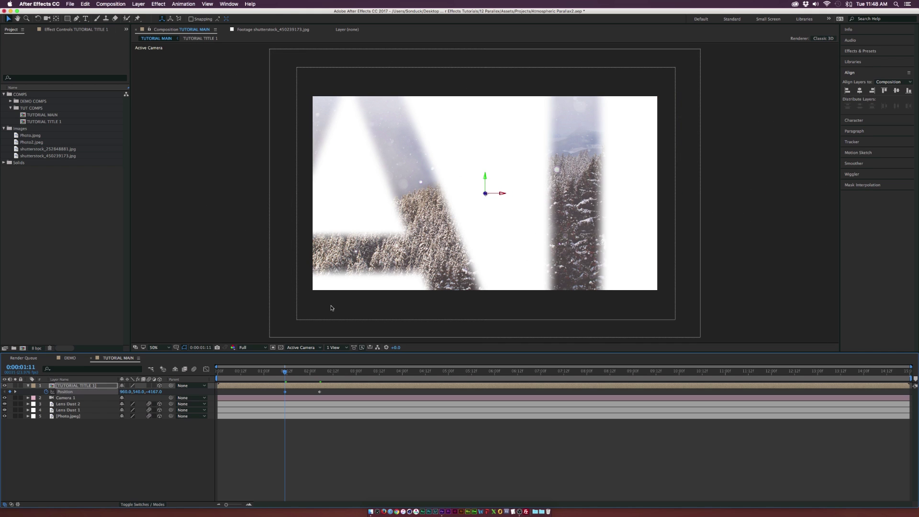
drag(163, 392, 158, 395)
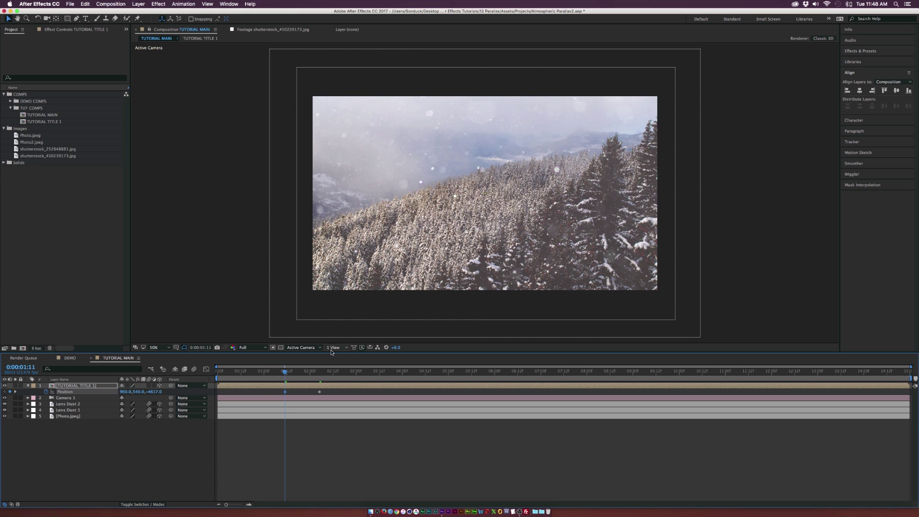
Step: Apply Easy Ease to the title's second Position keyframe and move it further along the timeline to lengthen the entrance
drag(332, 391, 313, 372)
key(F9)
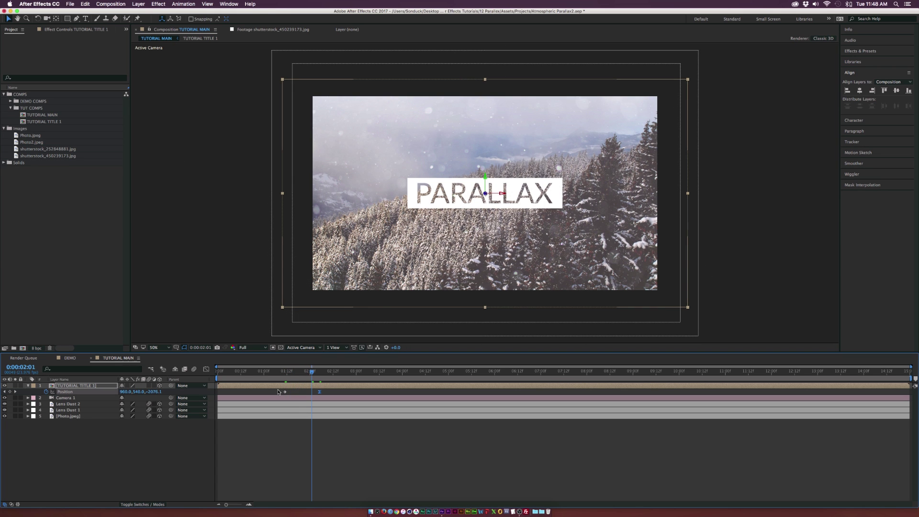
click(298, 373)
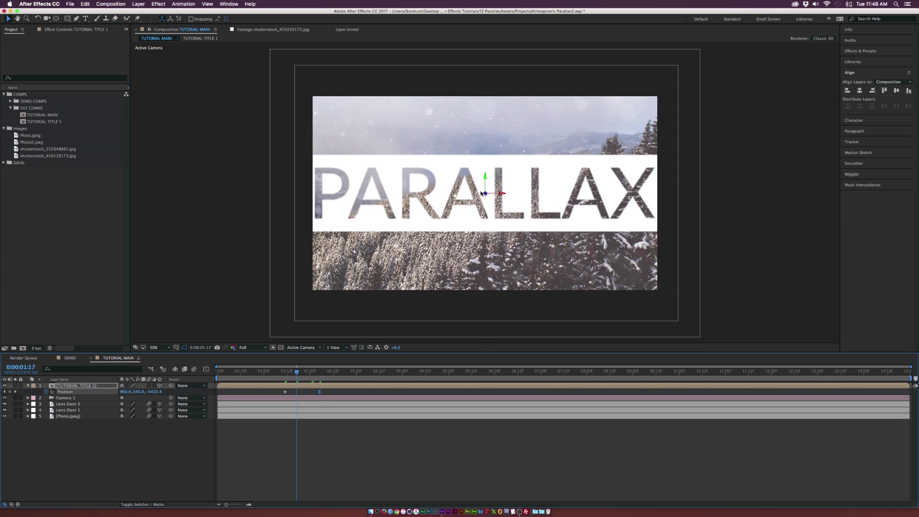
drag(328, 392, 354, 392)
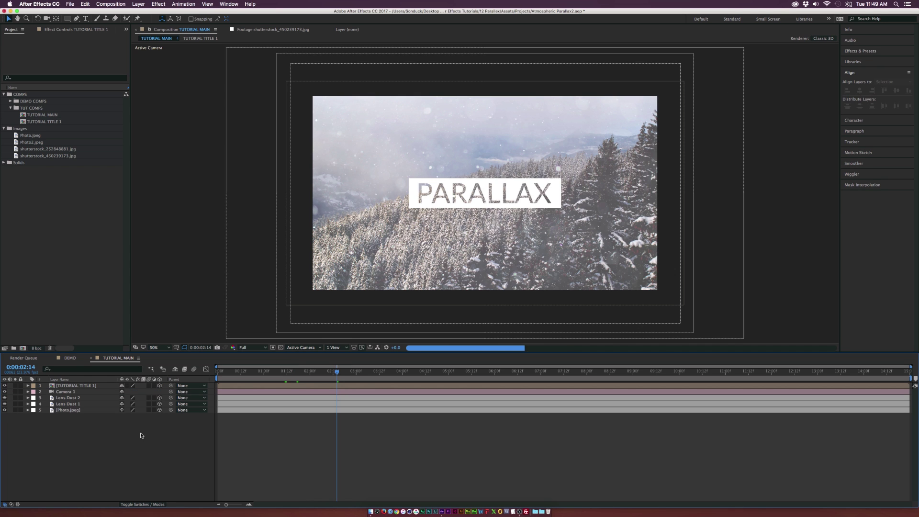
Step: Create a new adjustment layer and apply the Optics Compensation distortion effect to it
click(139, 5)
mouse_move(142, 13)
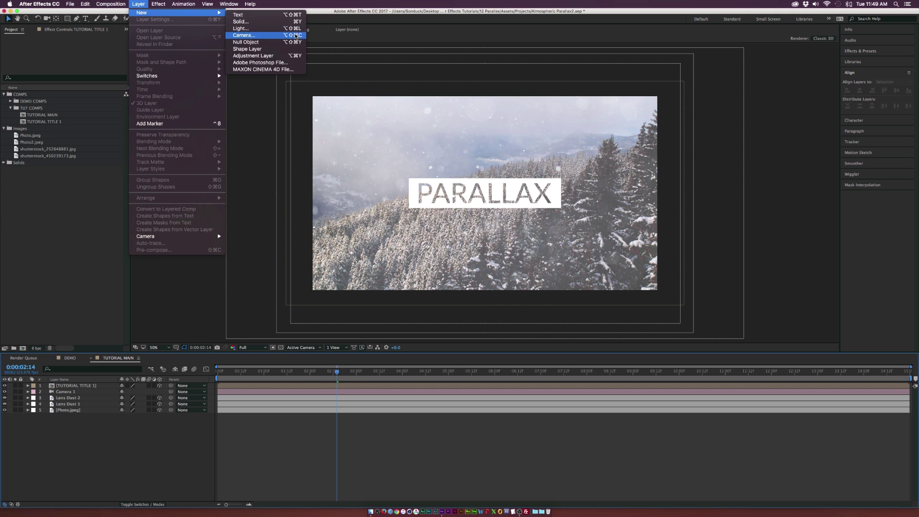
click(268, 55)
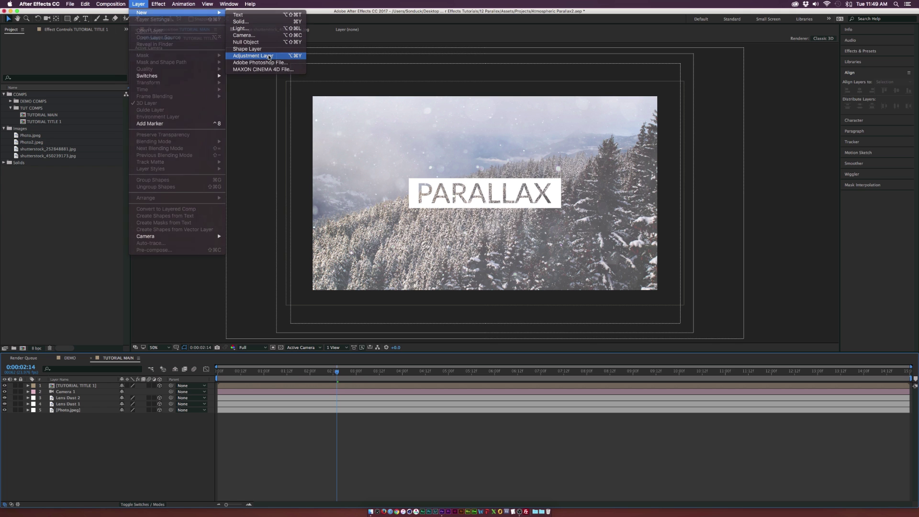
click(159, 4)
mouse_move(170, 79)
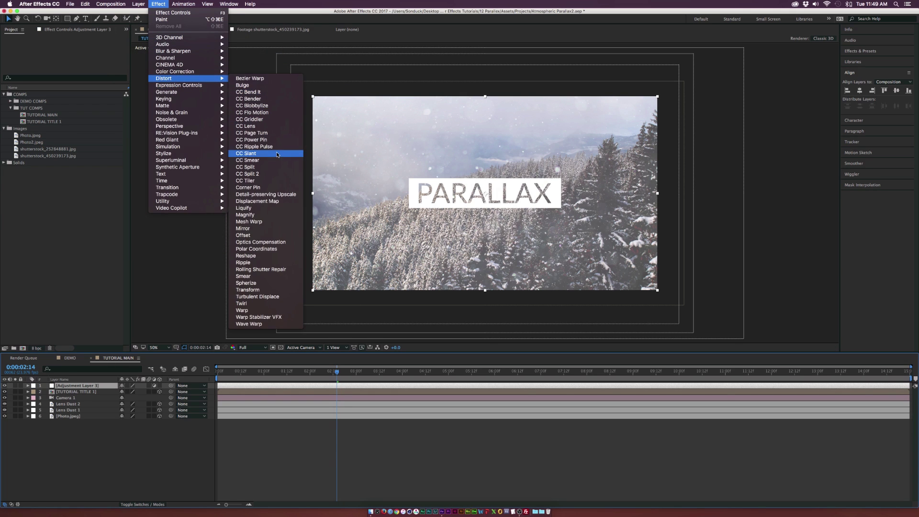
click(270, 243)
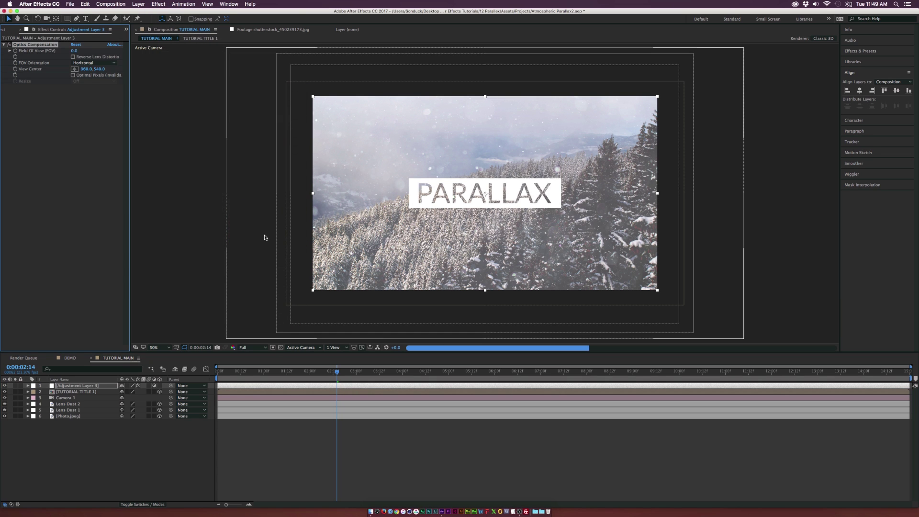
Step: Add a Field Of View (FOV) keyframe at 0:00:00:00 and move it along the timeline to about two seconds
drag(233, 374, 218, 374)
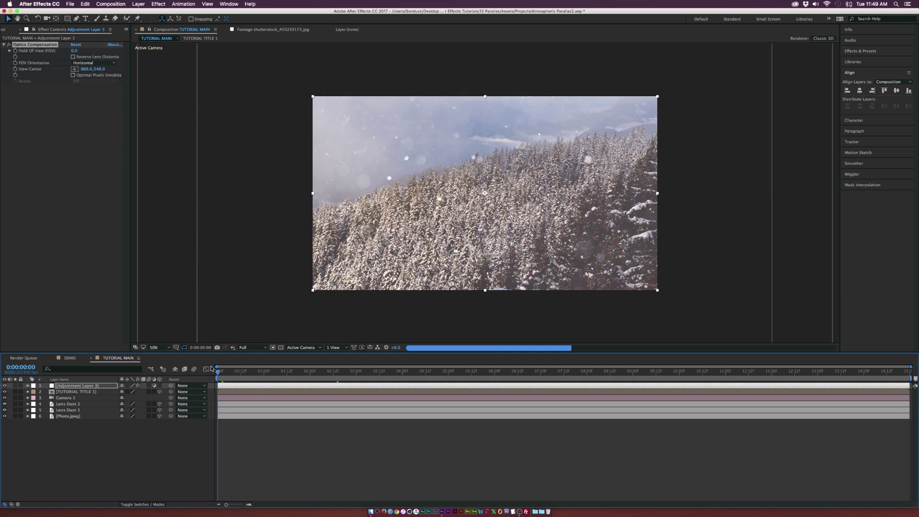
click(15, 50)
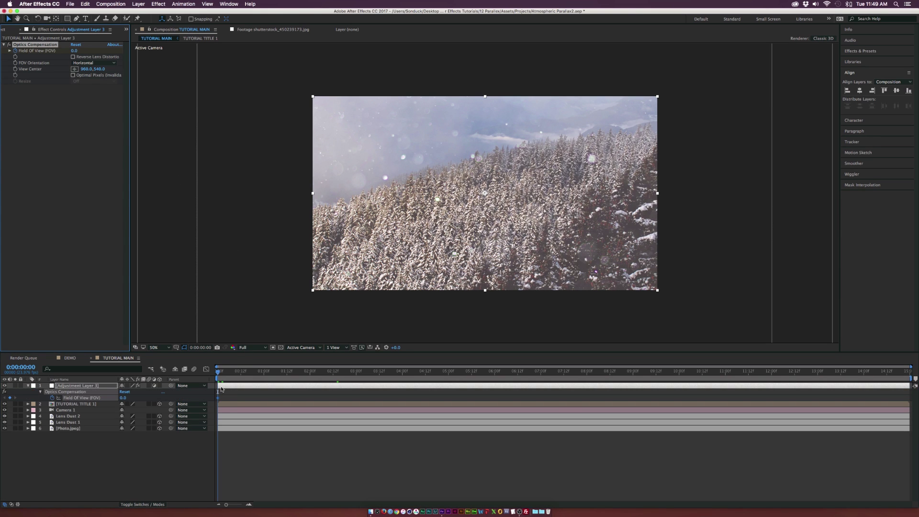
drag(218, 399, 312, 400)
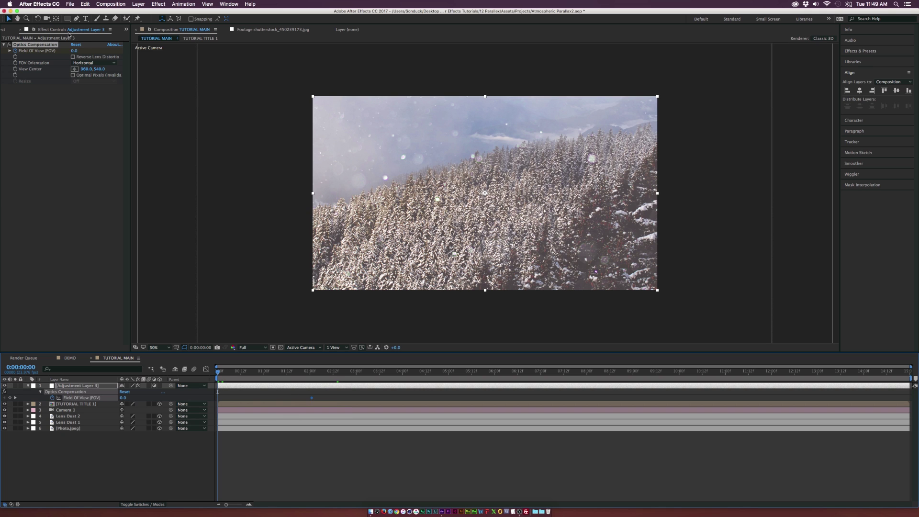
Step: At the first frame, set Field Of View to 88.2 with Reverse Lens Distortion enabled, preview the effect, and collapse the layer's properties
drag(72, 51, 400, 59)
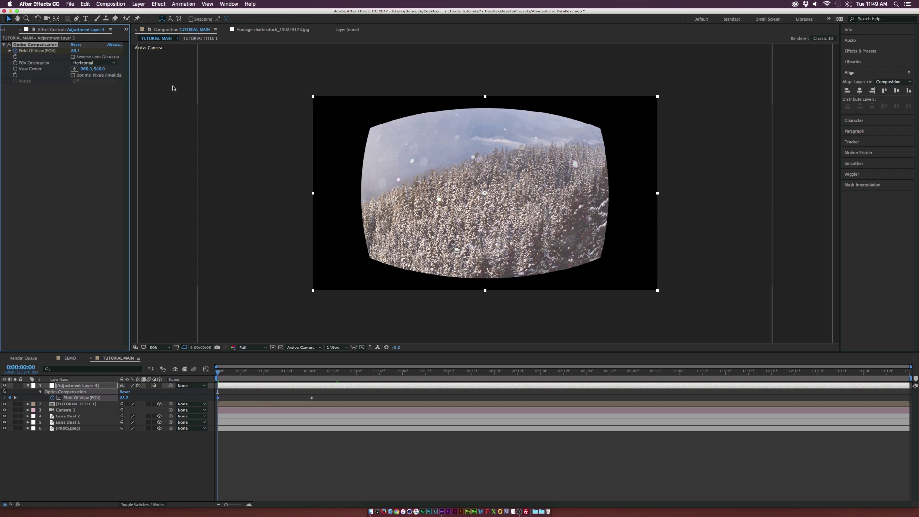
click(83, 59)
drag(237, 374, 326, 373)
click(355, 375)
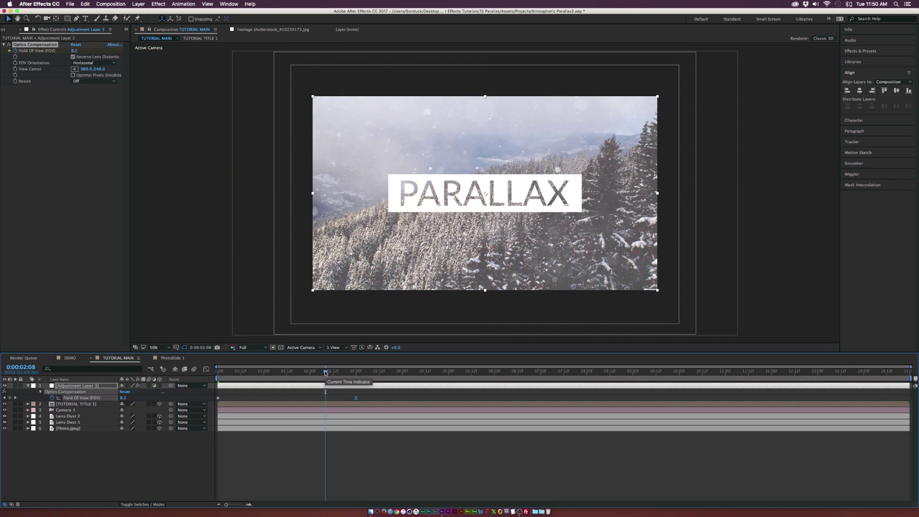
click(130, 460)
key(u)
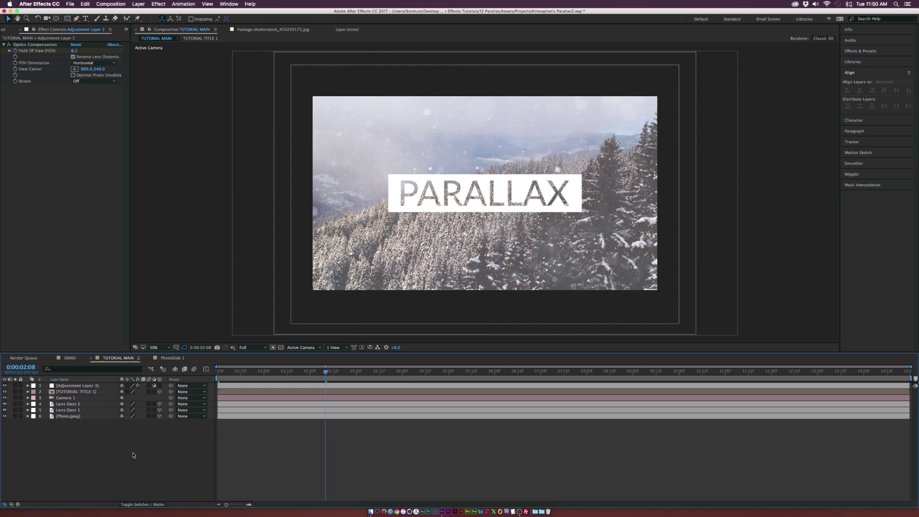
Step: Add the expression wiggle(.5,20) to the Position of the Lens Dust 2 layer
click(72, 405)
key(p)
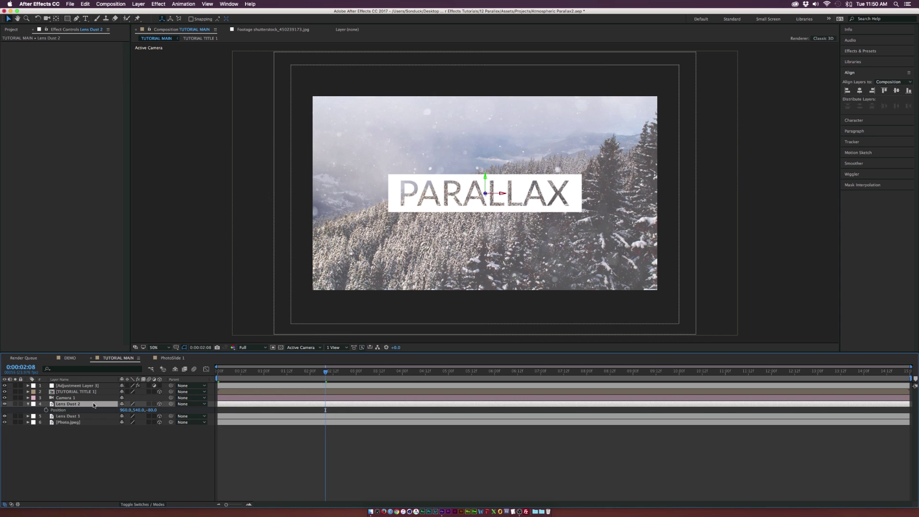
alt+click(46, 410)
text(wig)
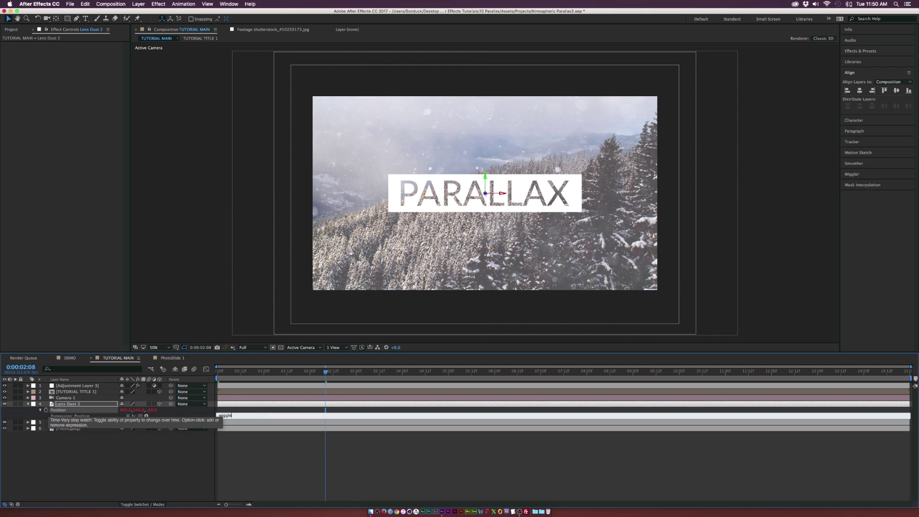
text(gle(.5,20)
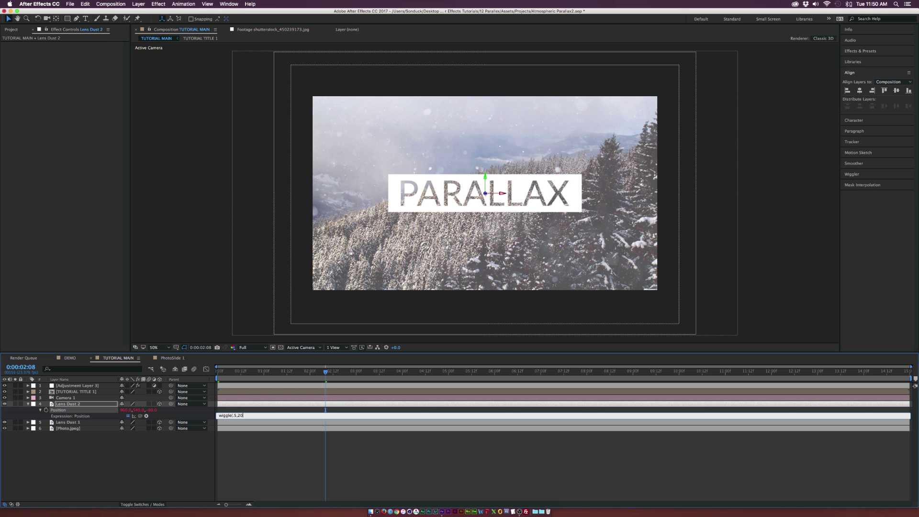
text())
click(92, 445)
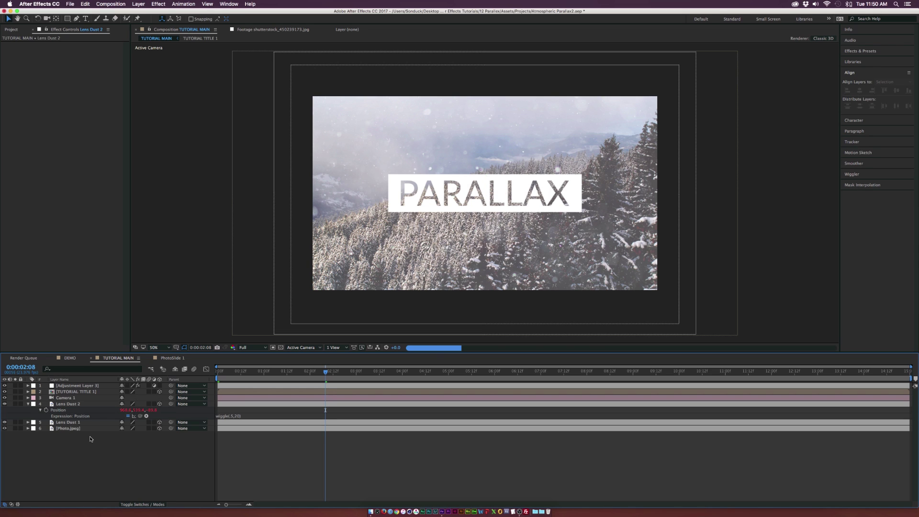
Step: Add the expression wiggle(.5,40) to the Position of the Photo.jpeg layer
click(69, 429)
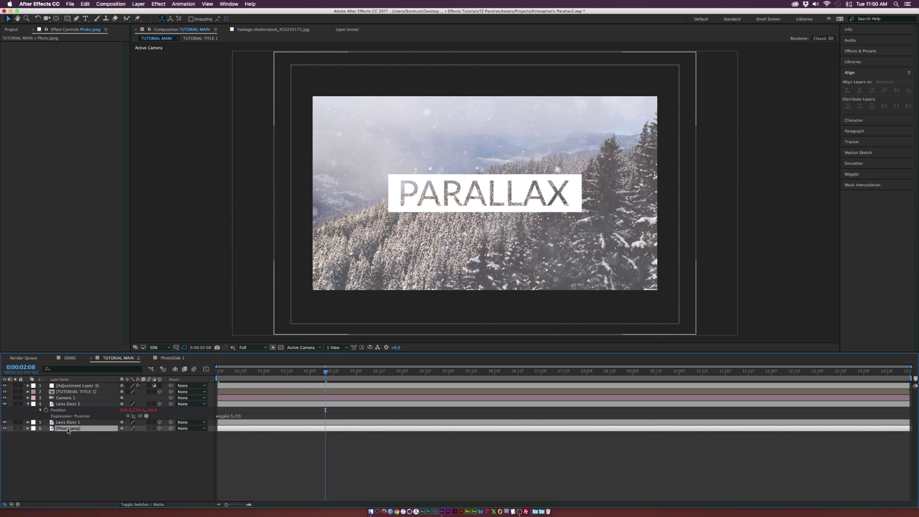
key(p)
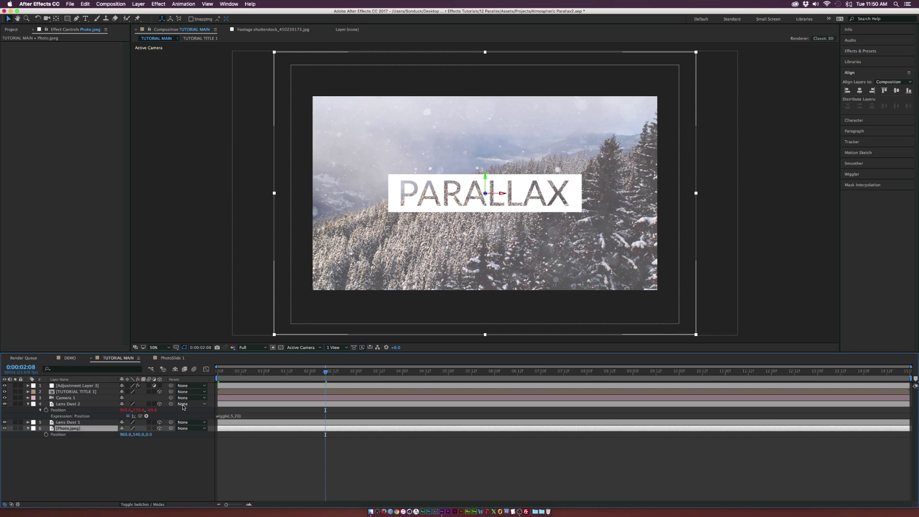
alt+click(46, 435)
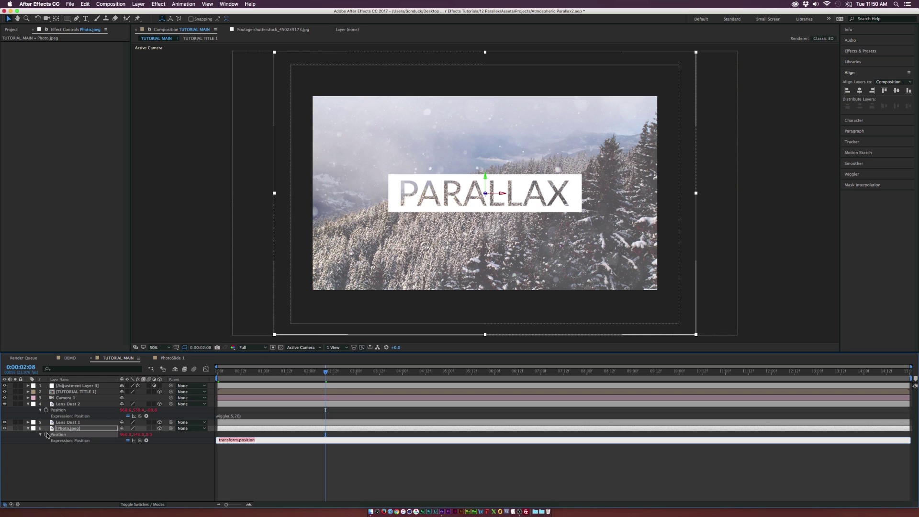
text(wiggle(.5,40)
click(87, 492)
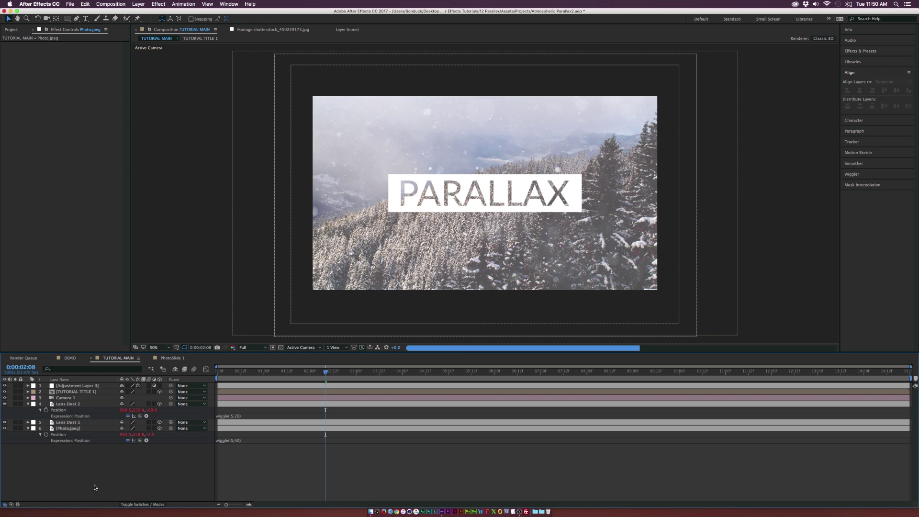
Step: Preview the wiggle motion and set the Z Position of TUTORIAL TITLE 1 to -2637 at its second Position keyframe, 0:00:02:23
drag(264, 372, 370, 382)
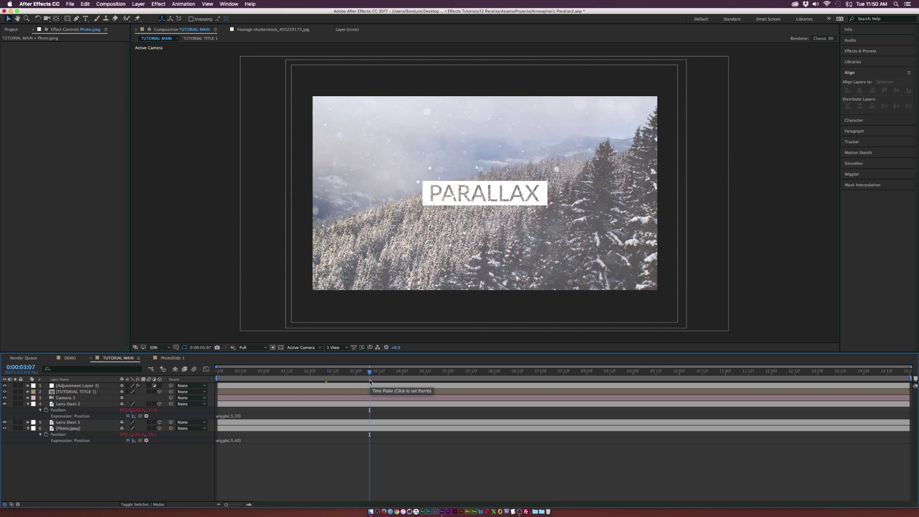
drag(368, 381, 416, 374)
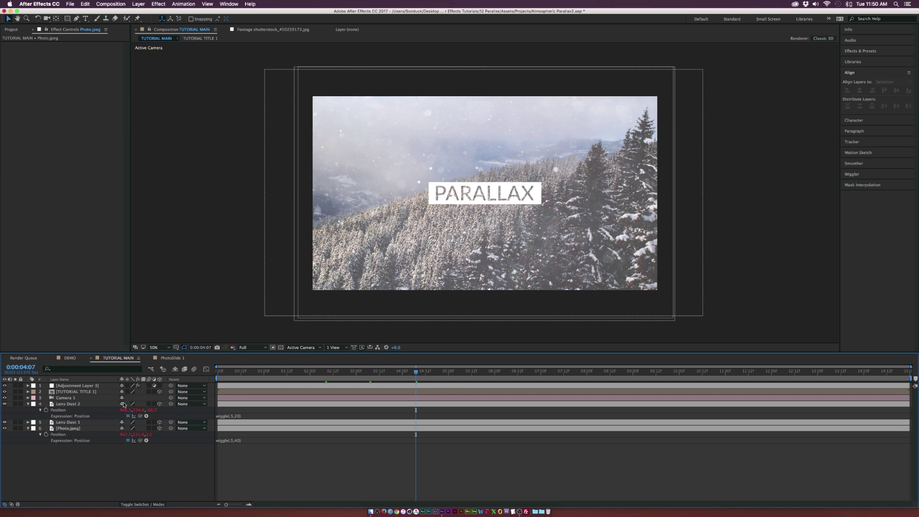
mouse_move(424, 373)
mouse_down()
mouse_move(441, 374)
mouse_move(428, 373)
mouse_up()
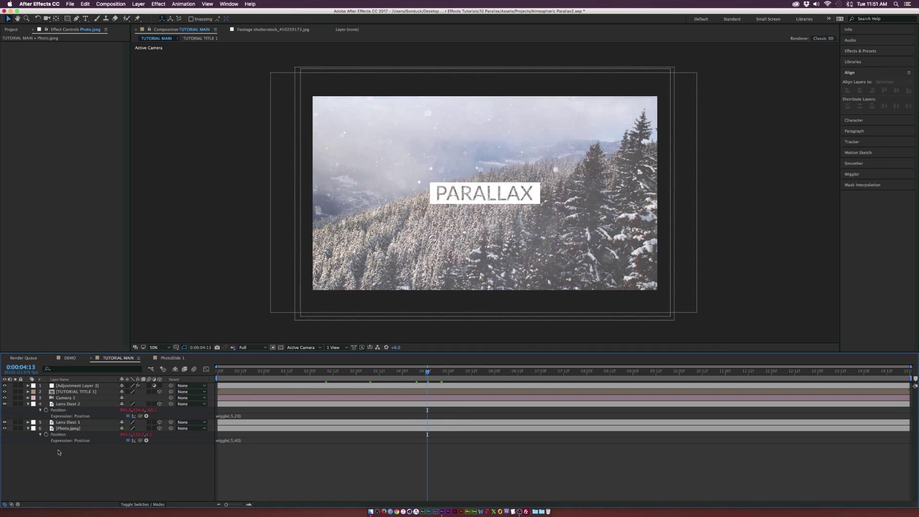
click(393, 375)
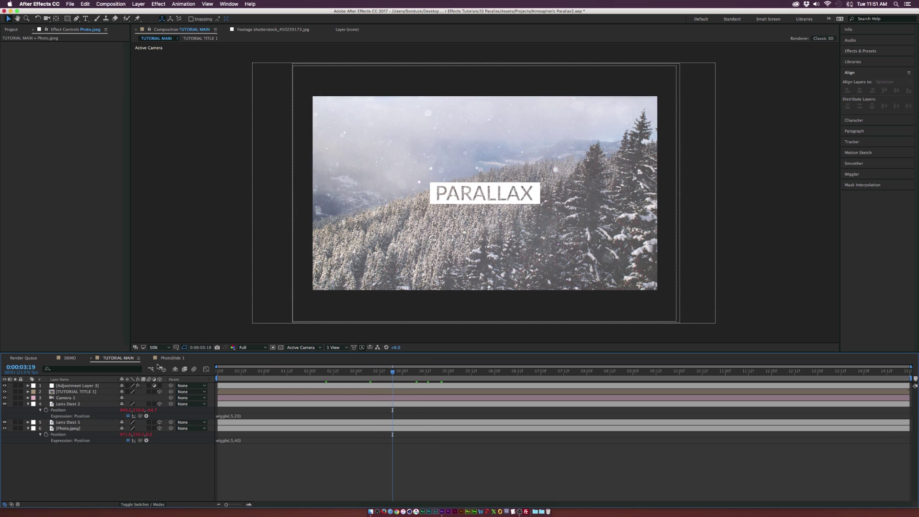
click(76, 392)
key(p)
key(j)
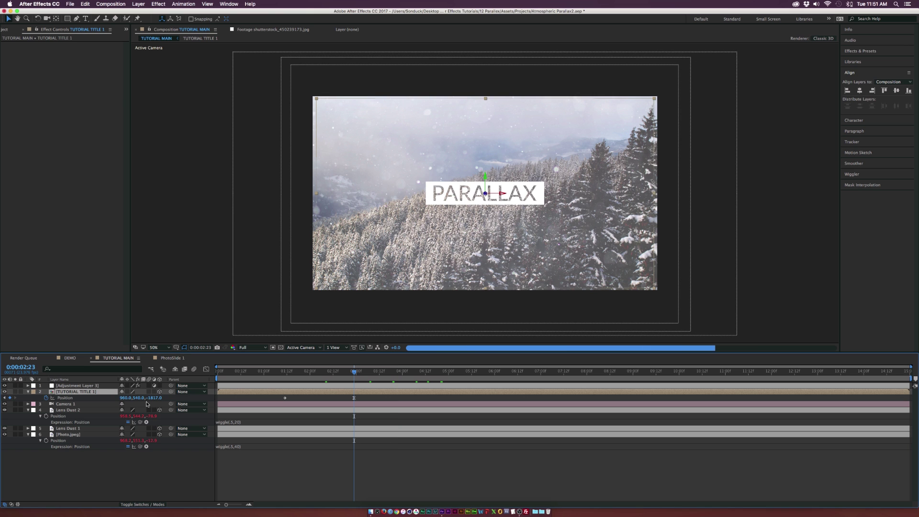
drag(152, 398, 115, 399)
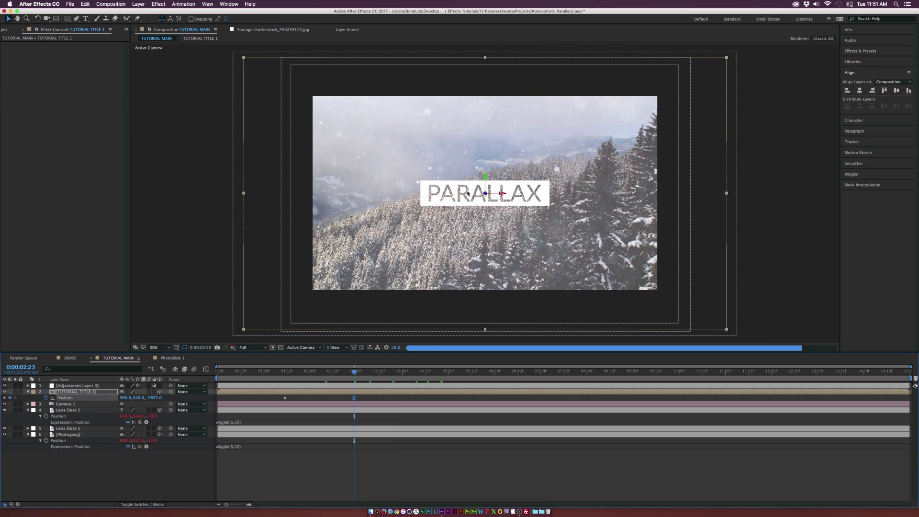
click(450, 372)
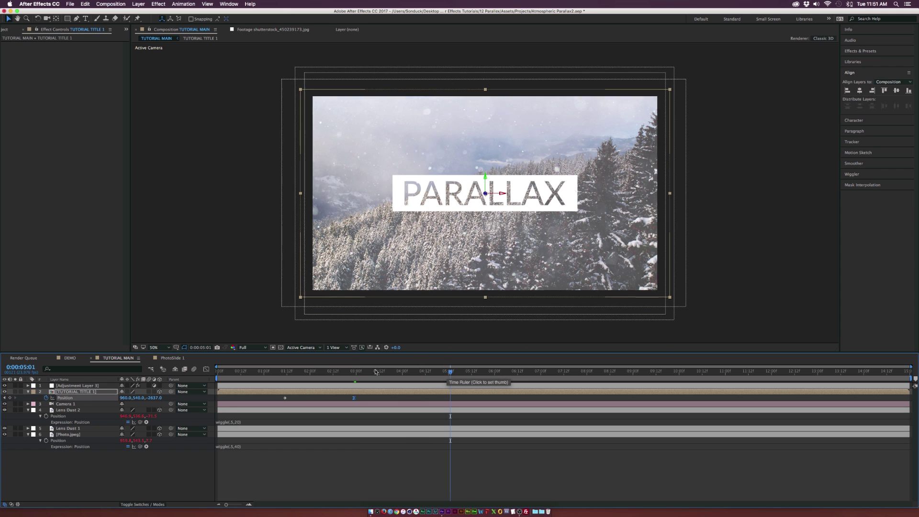
Step: Review the keyframed properties of all layers, collapse them, and turn on motion blur for the layers
key(super+a)
key(u)
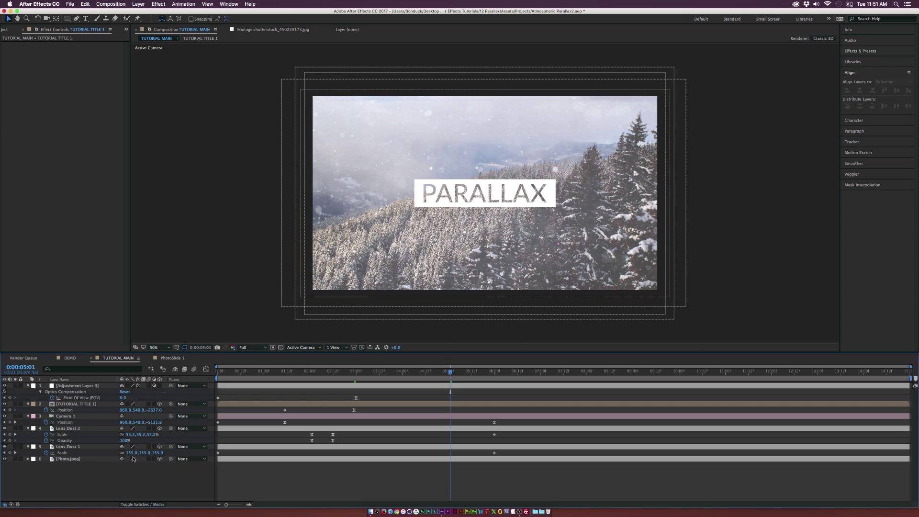
key(u)
click(148, 425)
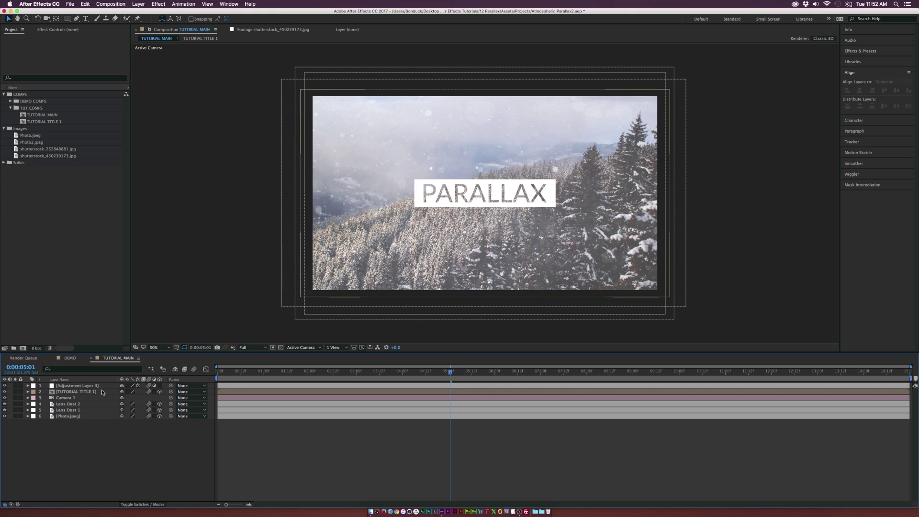
Step: Pre-compose all layers of TUTORIAL MAIN together as "Slide 1", moving all attributes into the new composition
key(super+a)
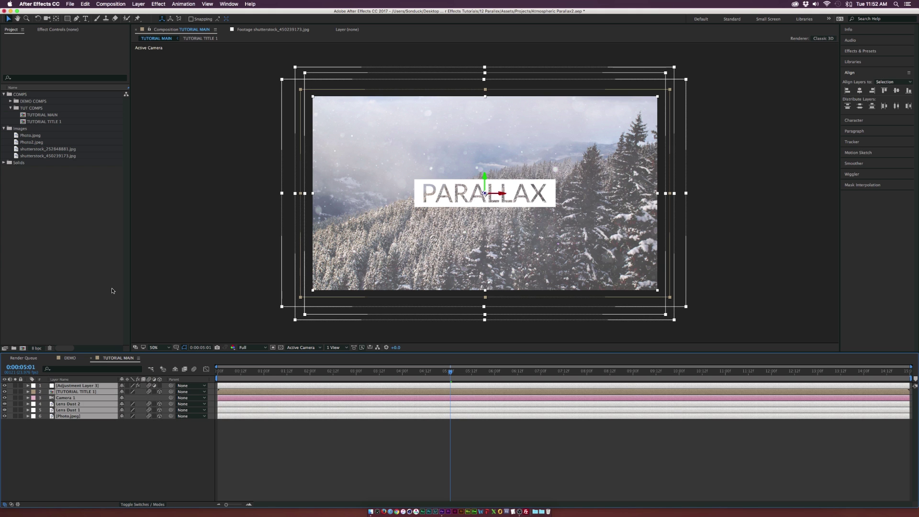
click(138, 4)
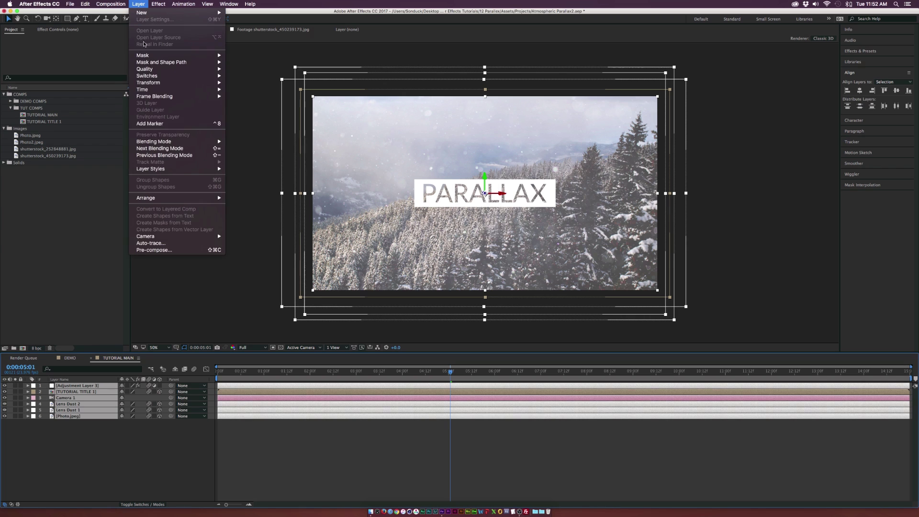
click(163, 250)
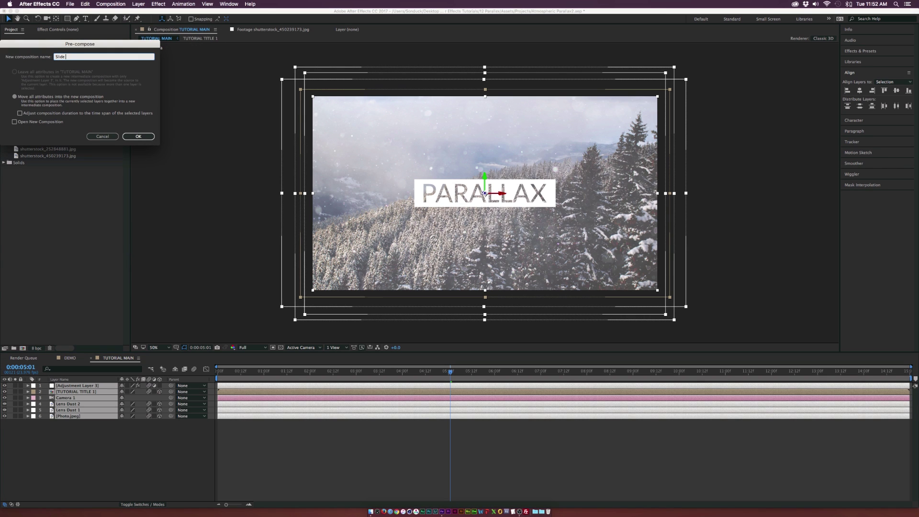
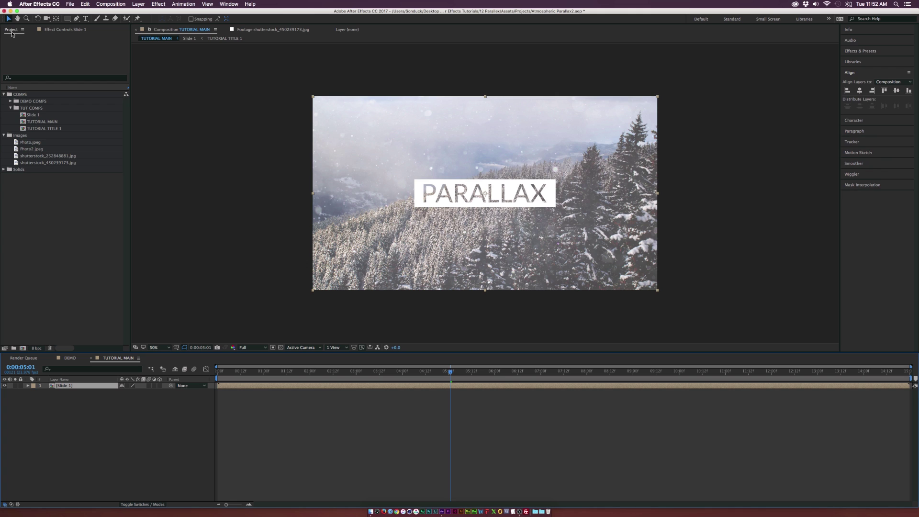
Step: Duplicate the Slide 1 composition in the project to make a second slide
click(31, 115)
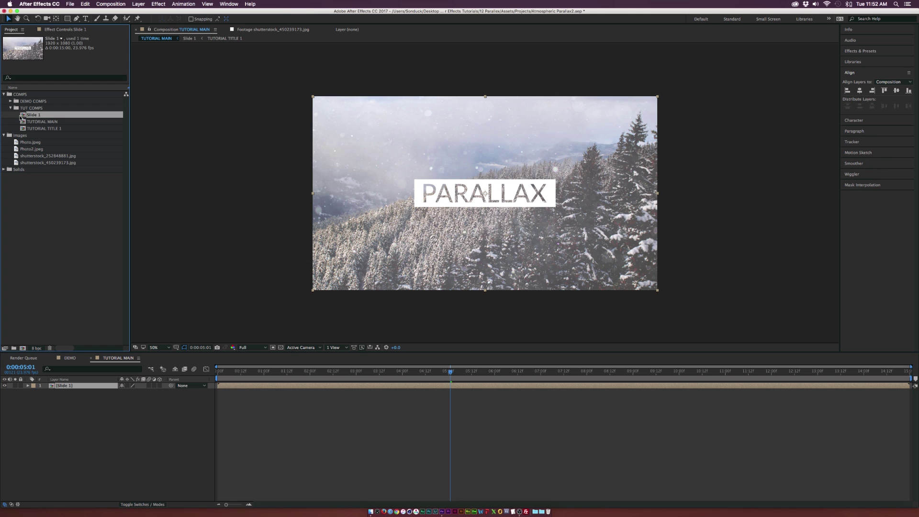
click(85, 3)
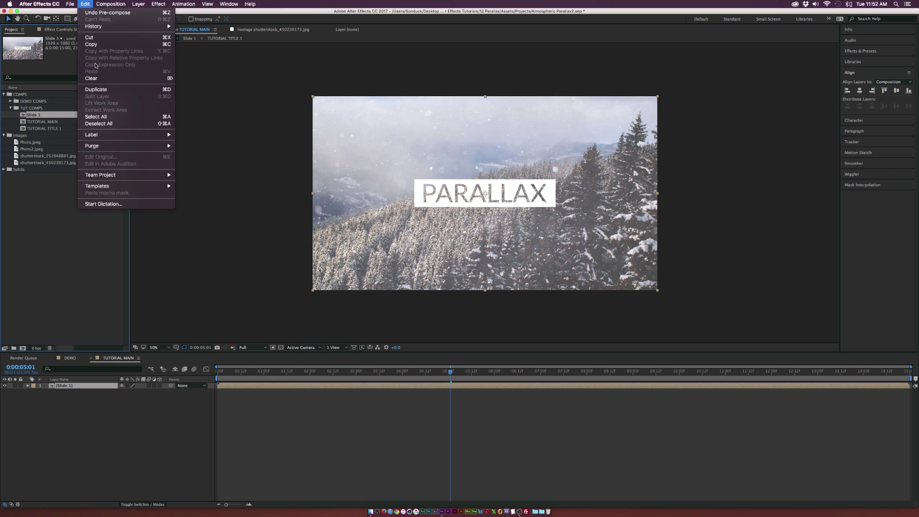
click(97, 89)
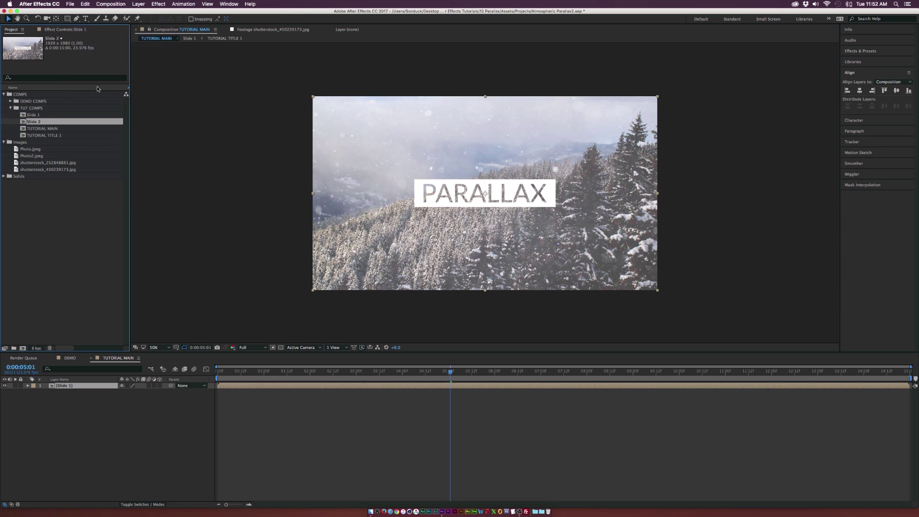
Step: Duplicate the TUTORIAL TITLE 1 composition in the project to make a second title
click(32, 135)
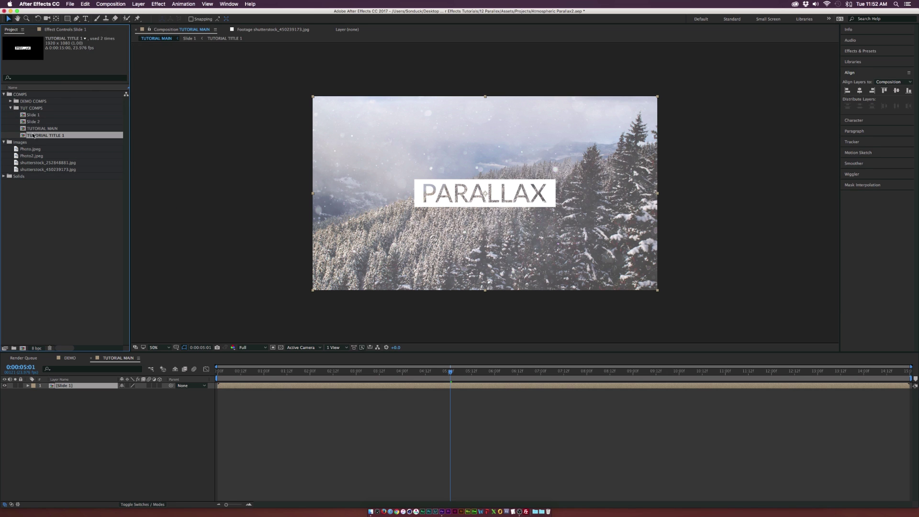
click(81, 3)
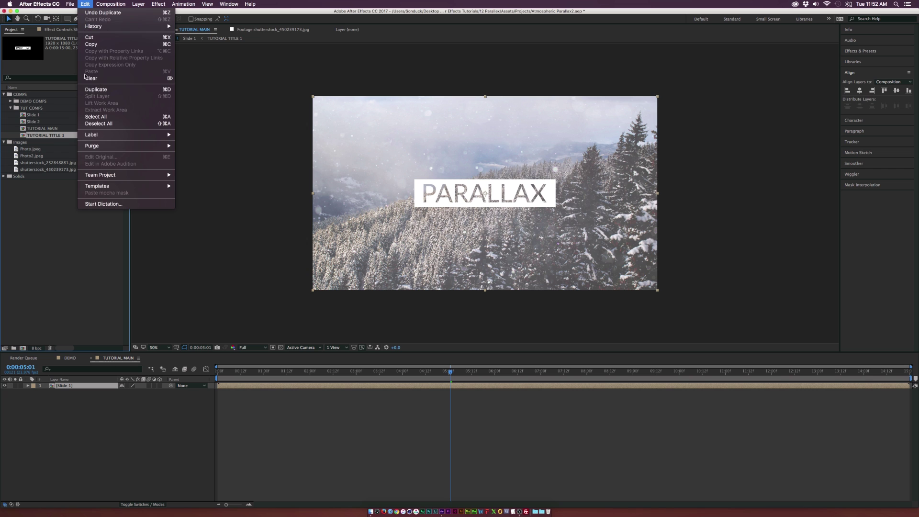
click(79, 88)
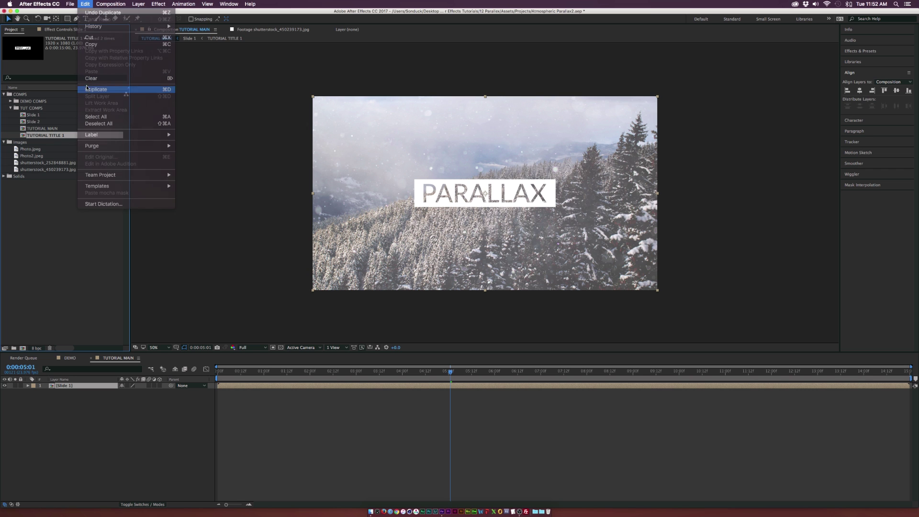
Step: Add Slide 2 above Slide 1 in TUTORIAL MAIN and shift it to start at 0:00:05:01
click(37, 122)
drag(35, 126, 72, 389)
drag(270, 386, 500, 386)
drag(450, 372, 453, 373)
Step: Keyframe Slide 2's Position so it slides in from beyond the frame's right edge to 960, 540 in about a second, with motion blur enabled
key(p)
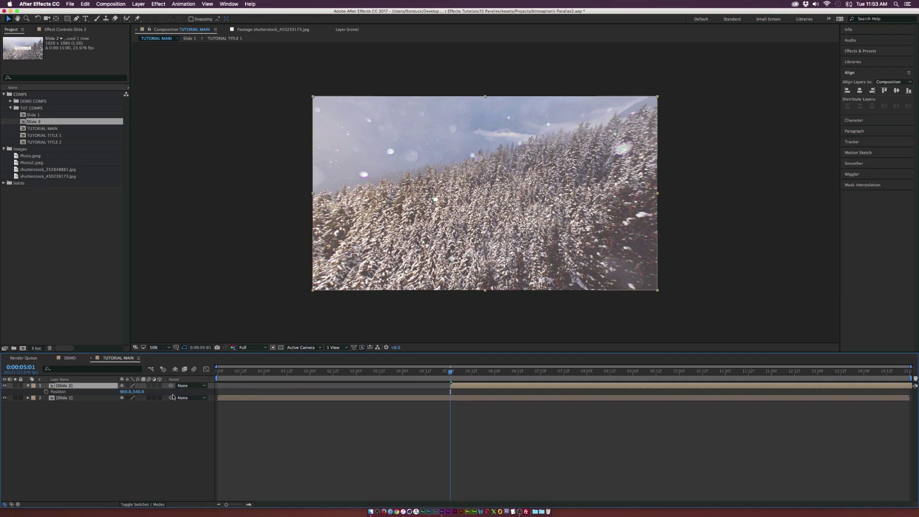
click(46, 392)
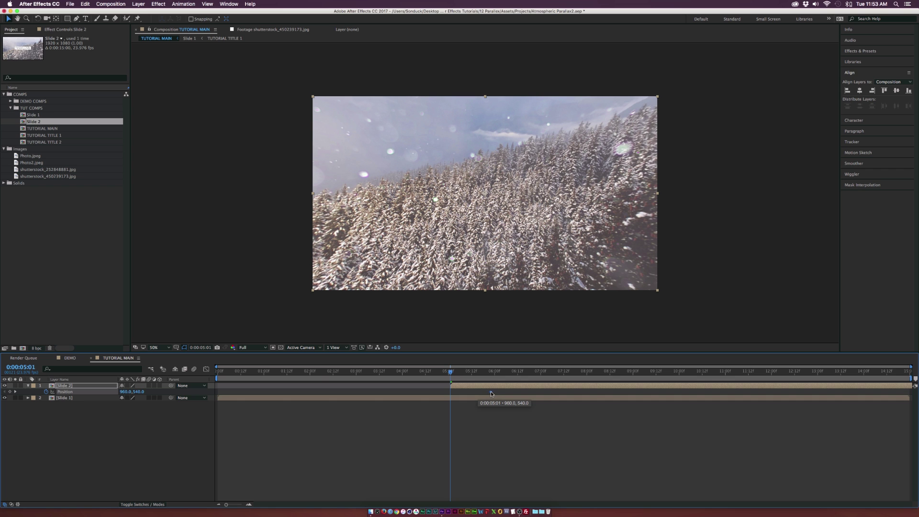
drag(125, 392, 644, 387)
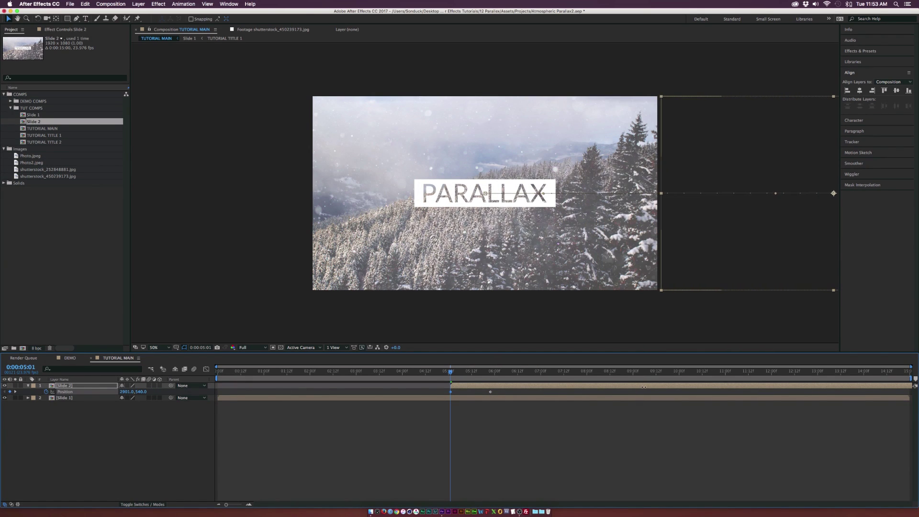
drag(453, 371, 472, 371)
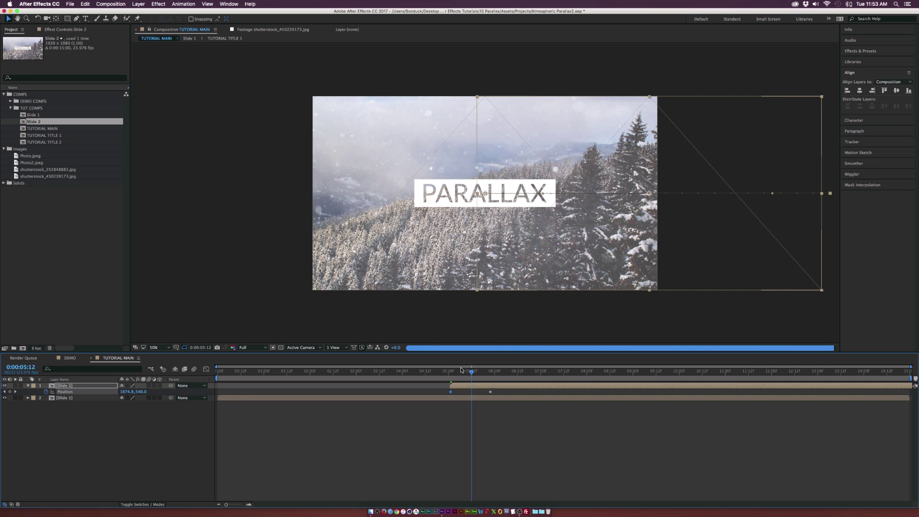
drag(499, 376, 523, 371)
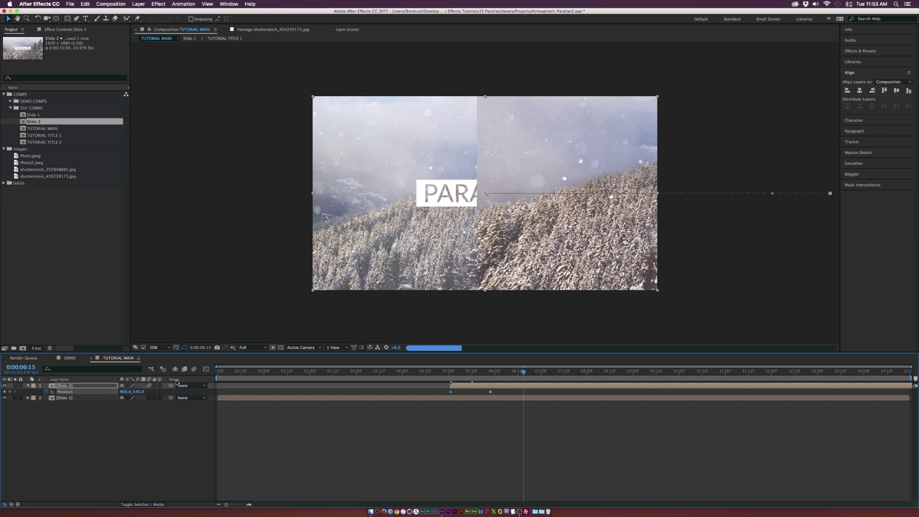
Step: Open the Slide 2 composition and replace its TUTORIAL TITLE 1 layer with TUTORIAL TITLE 2
double_click(80, 386)
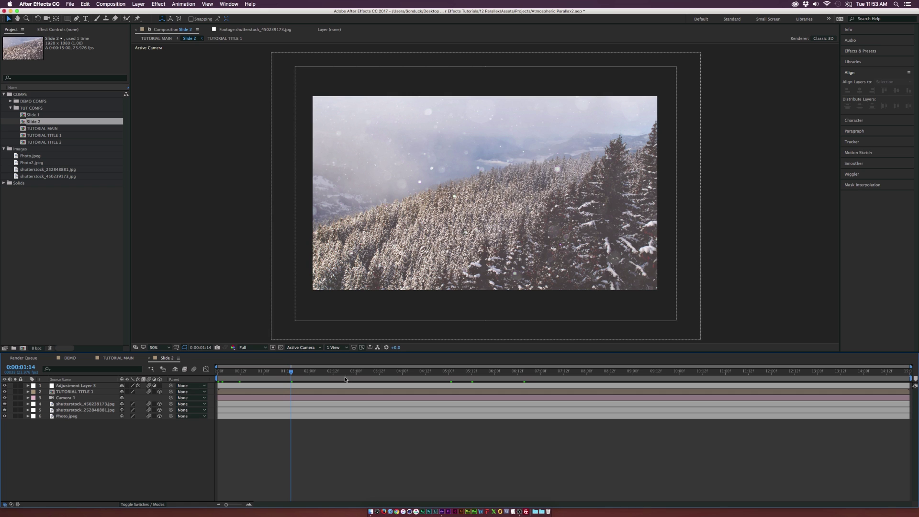
drag(354, 375, 395, 372)
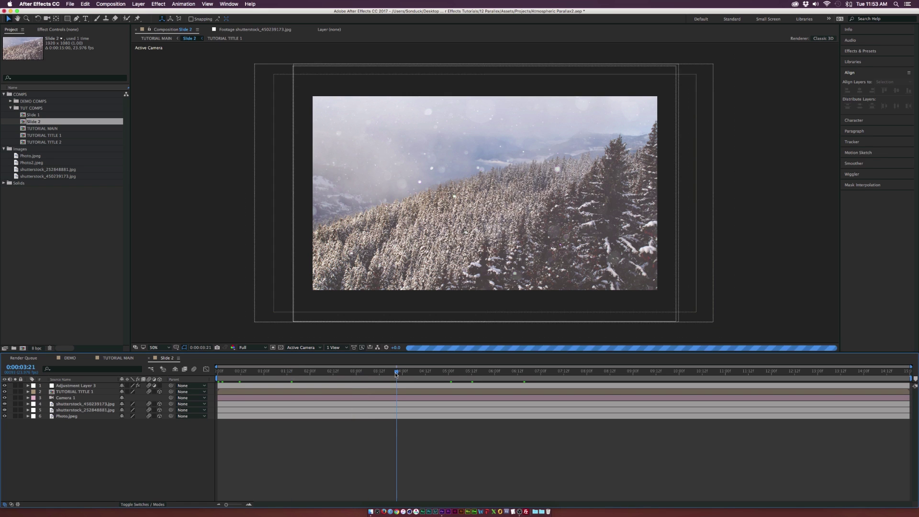
click(78, 392)
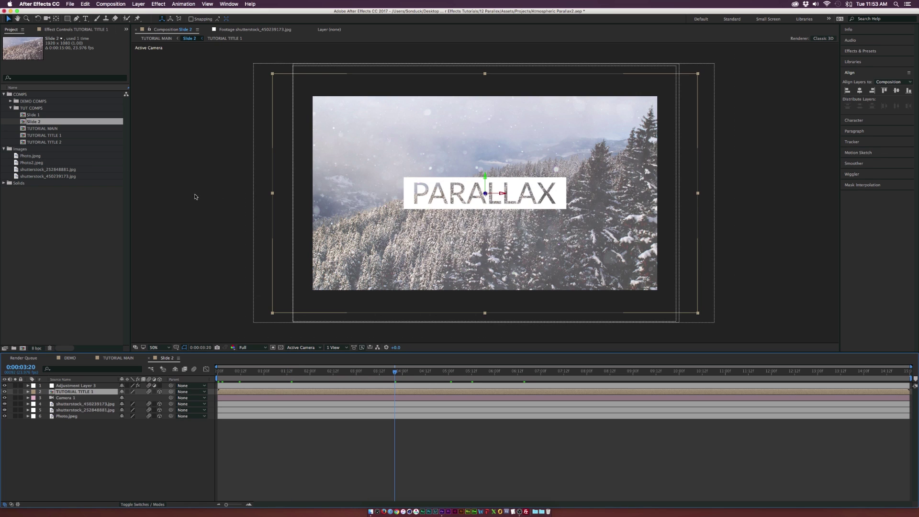
click(51, 143)
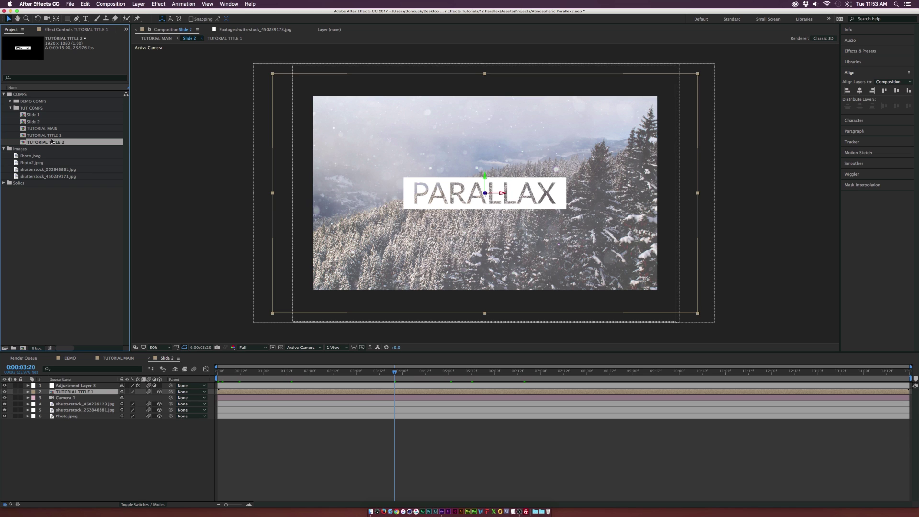
drag(43, 144, 74, 391)
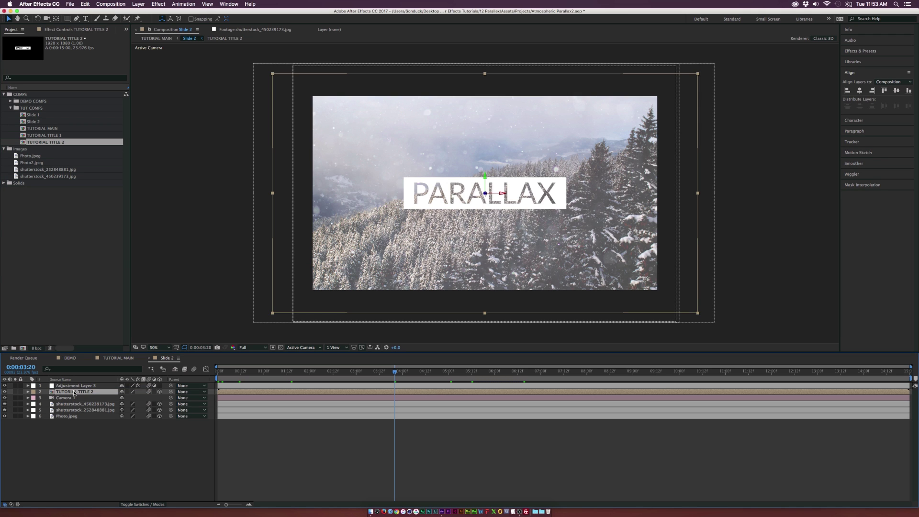
Step: Open the TUTORIAL TITLE 2 composition and change its title text to "PHOTO"
double_click(74, 392)
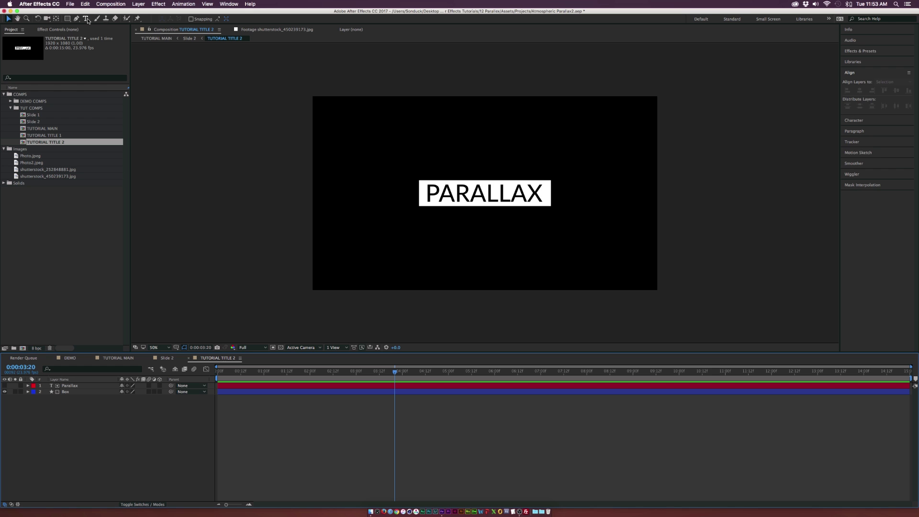
click(85, 18)
double_click(467, 191)
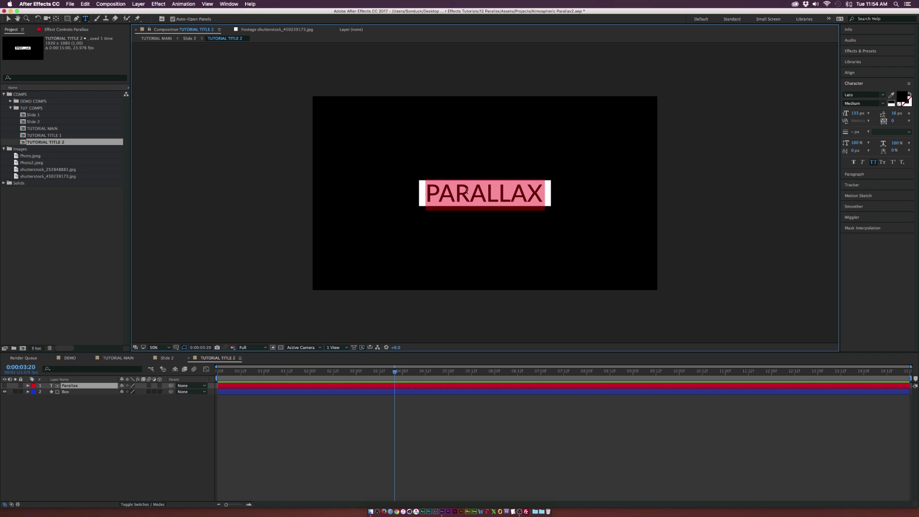
text(PHOTO)
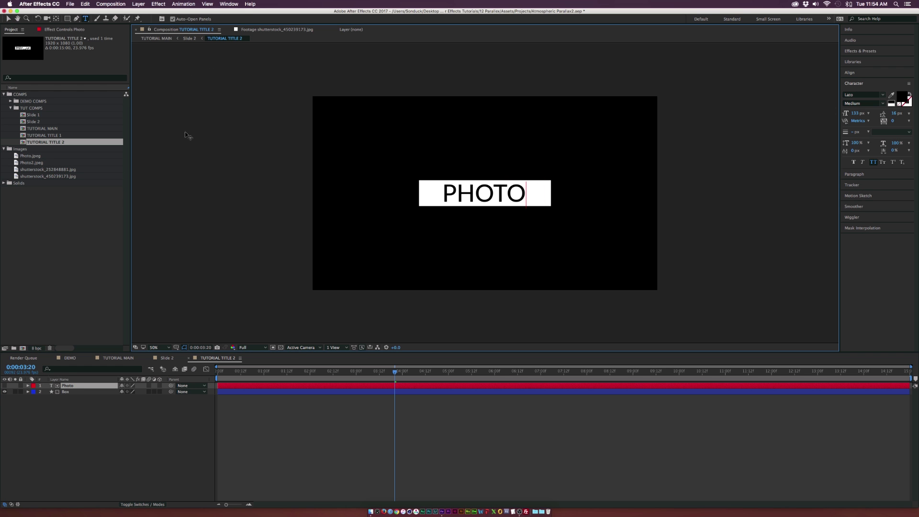
Step: Return to the Slide 2 composition and replace its Photo.jpeg background layer with Photo2.jpeg
click(168, 358)
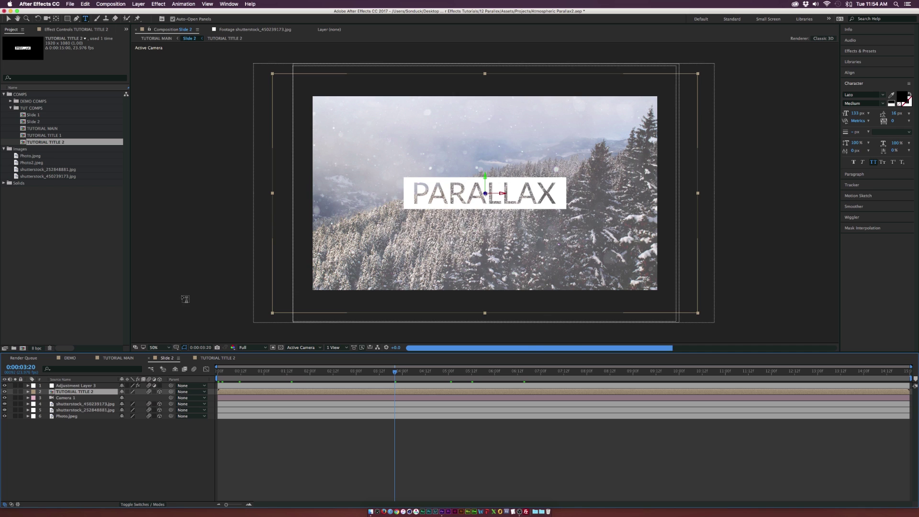
click(34, 170)
drag(31, 163, 74, 416)
click(73, 417)
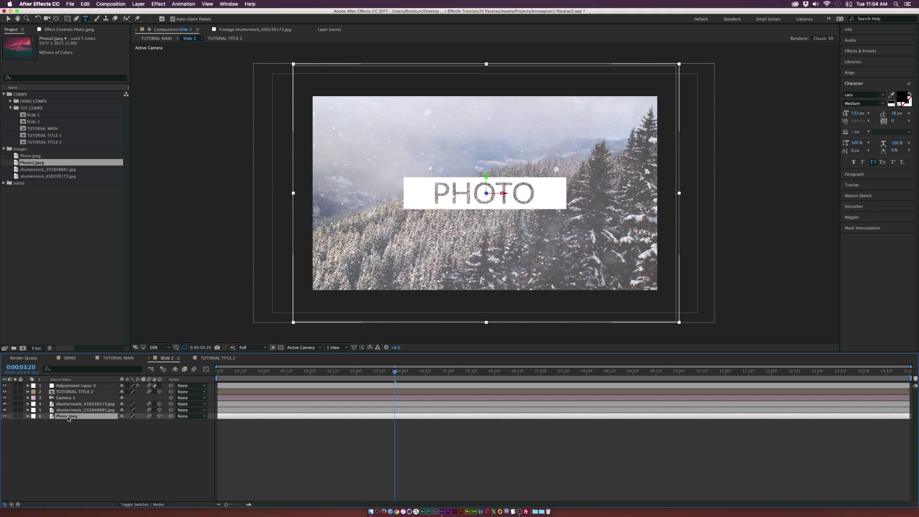
drag(28, 165, 66, 418)
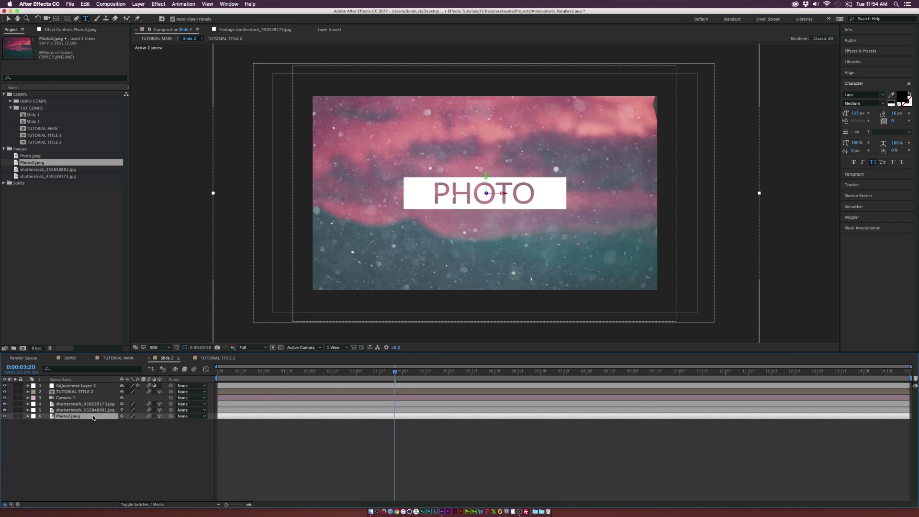
Step: Preview Slide 2's animation and set the Scale of Photo2.jpeg to 78% so more of the photo fits the frame
click(263, 376)
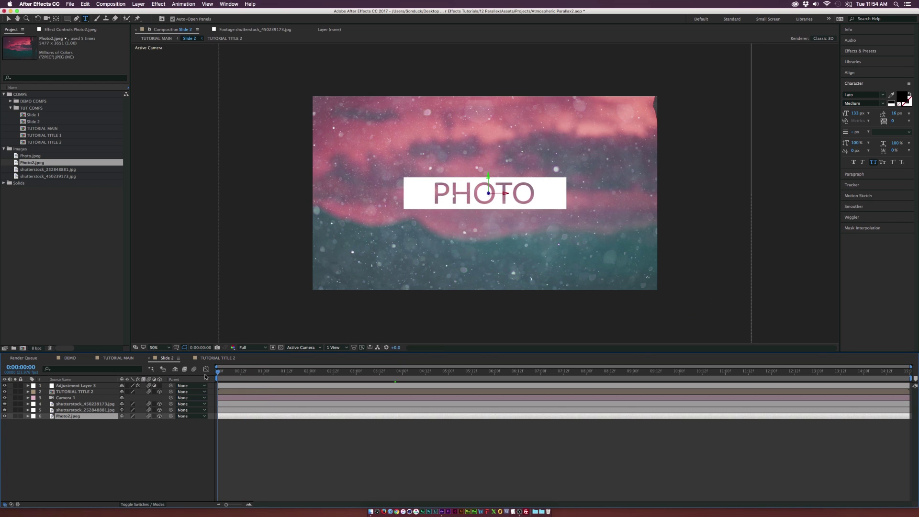
click(302, 375)
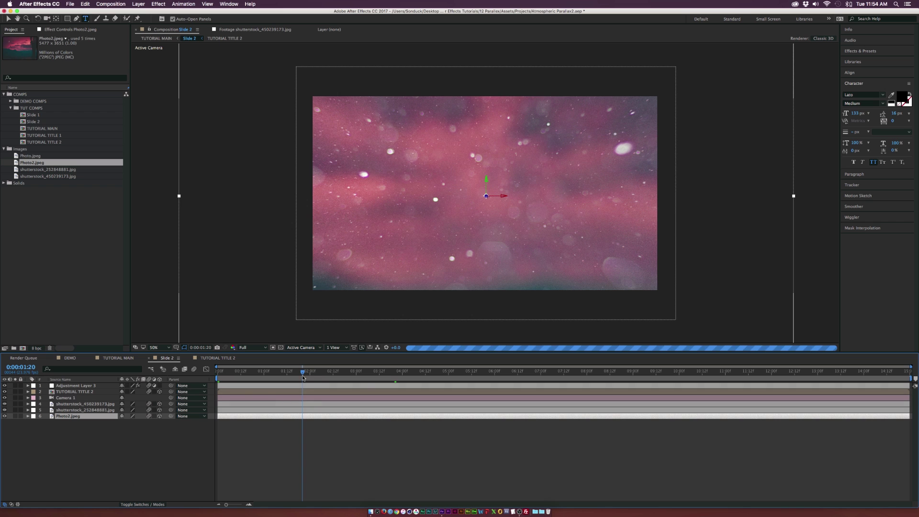
click(357, 375)
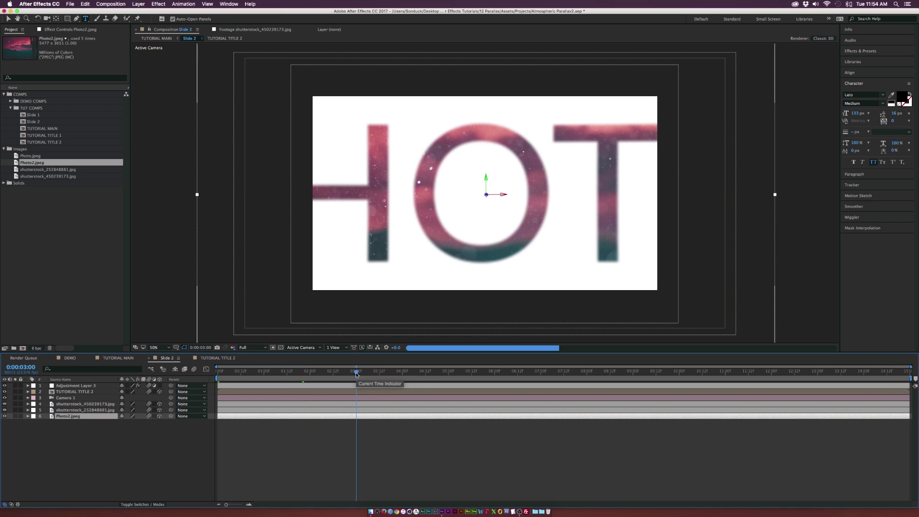
key(s)
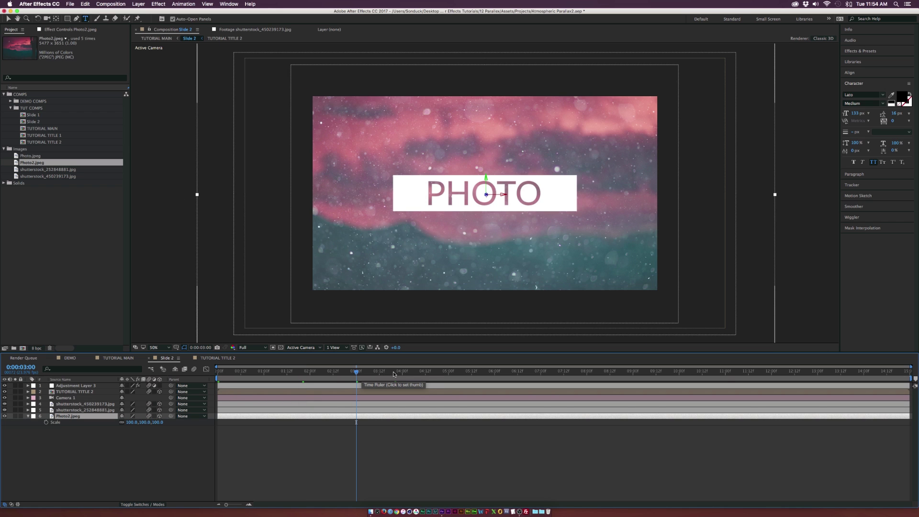
click(418, 375)
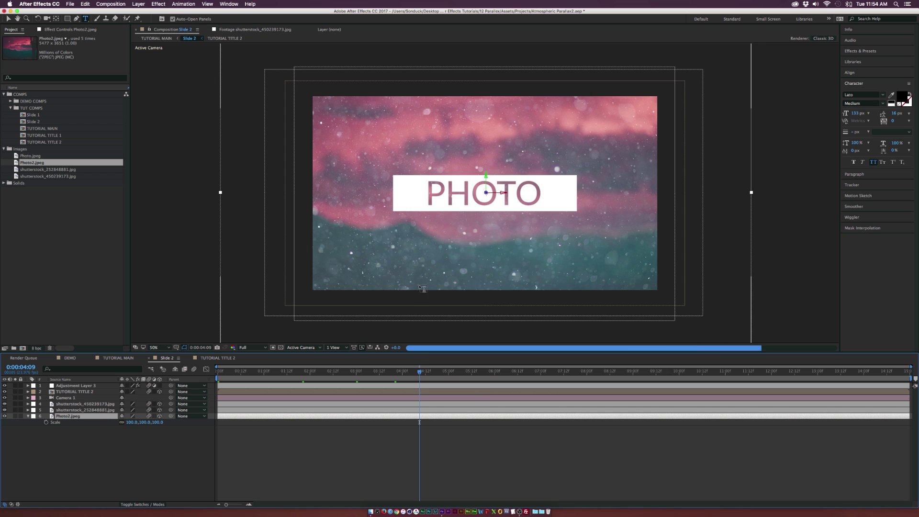
drag(133, 422, 122, 422)
click(245, 375)
drag(245, 377, 403, 375)
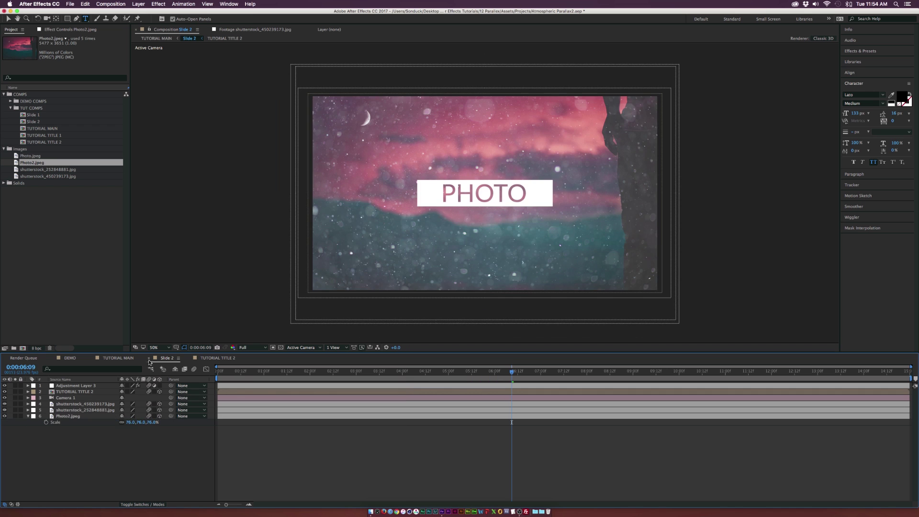
Step: Check both slides in TUTORIAL MAIN, and view the rendered Parallax Demo.mov full screen
click(118, 358)
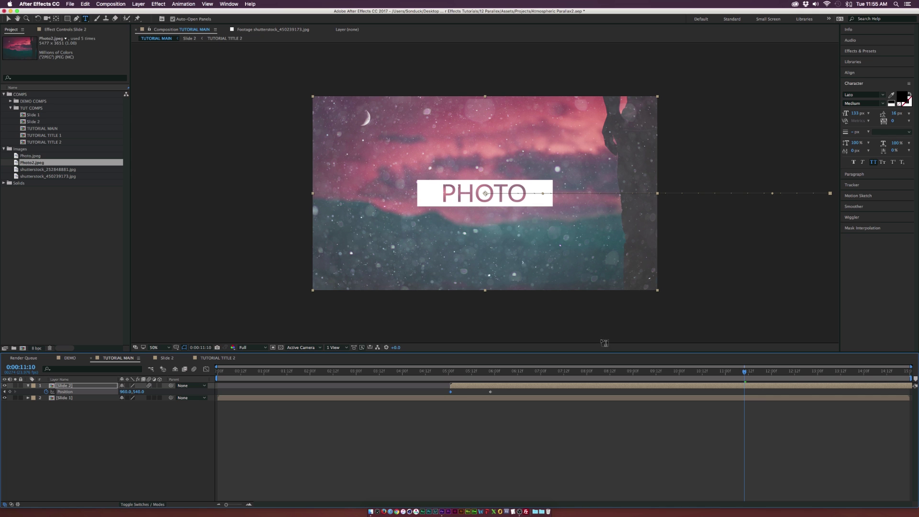
click(379, 373)
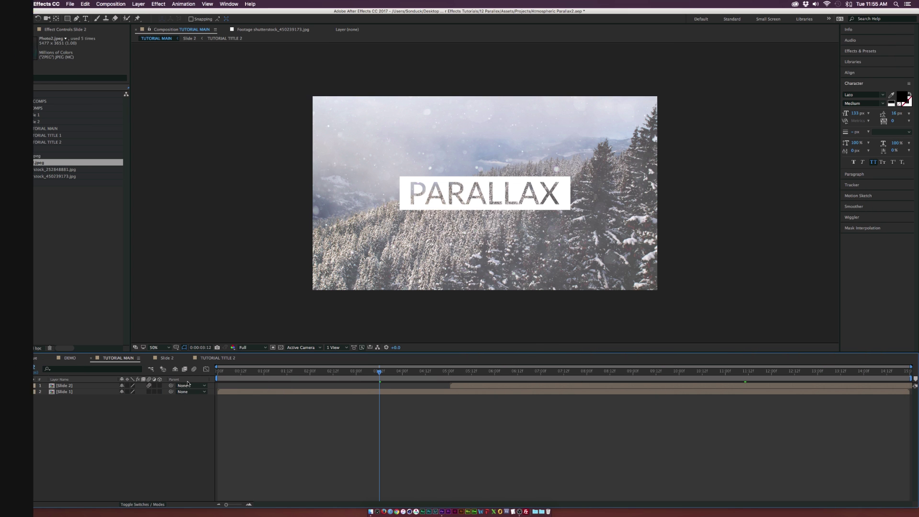
click(194, 371)
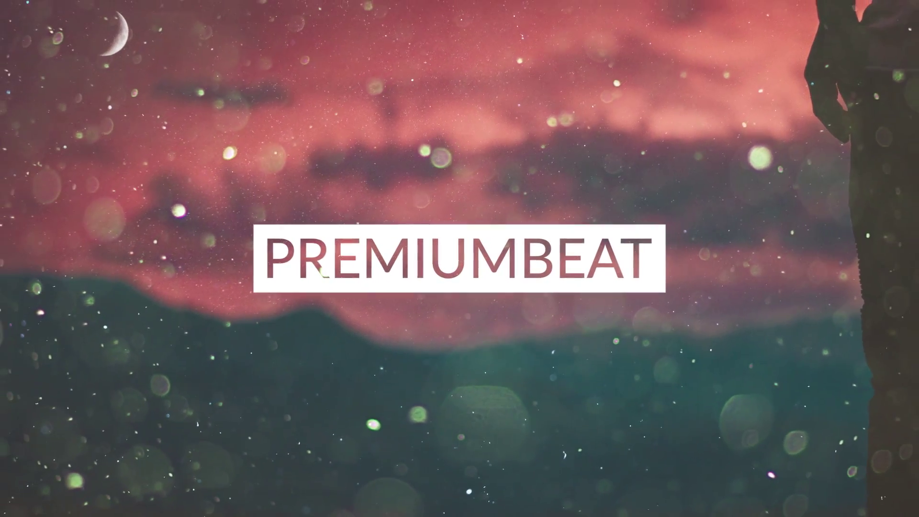
key(Escape)
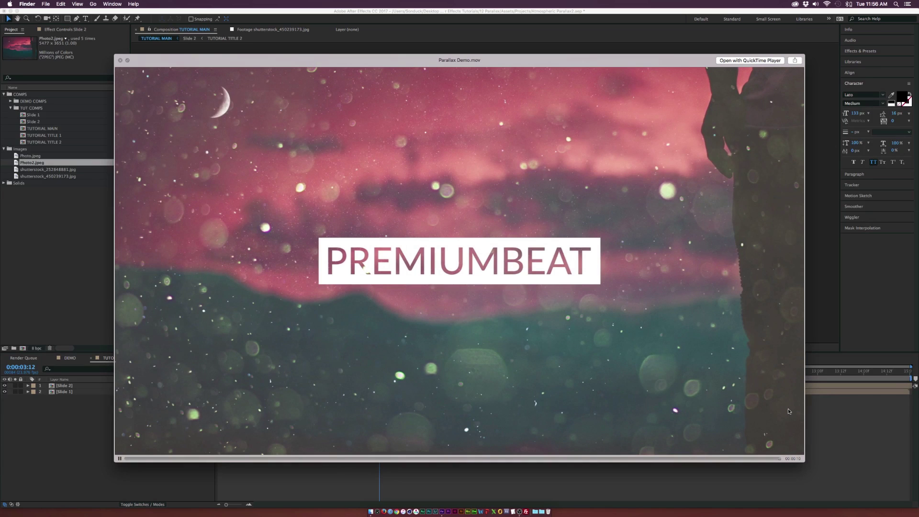